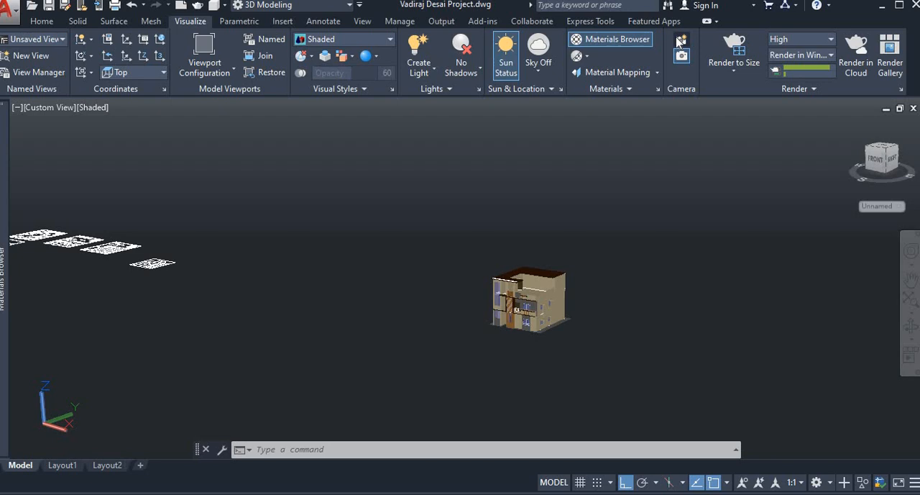
- Place a camera on the open ground in front of the house, with its target on the building's front
click(680, 44)
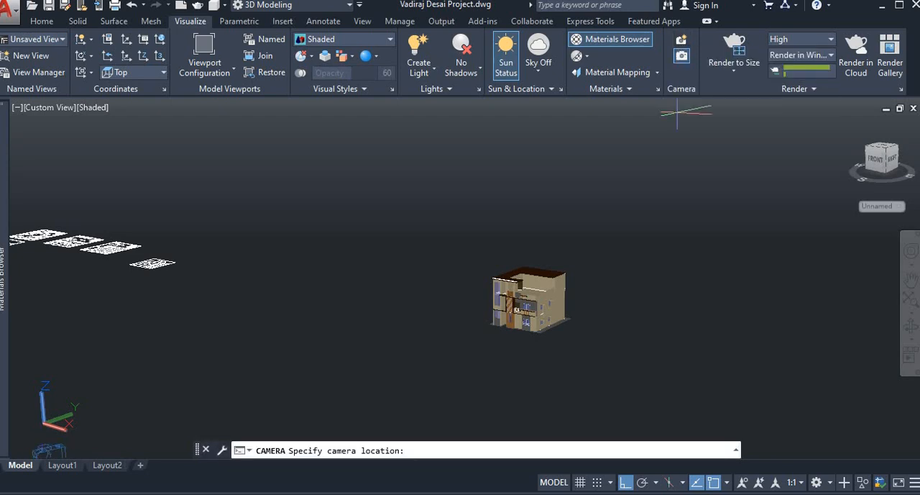
middle_drag(590, 381, 719, 388)
click(719, 390)
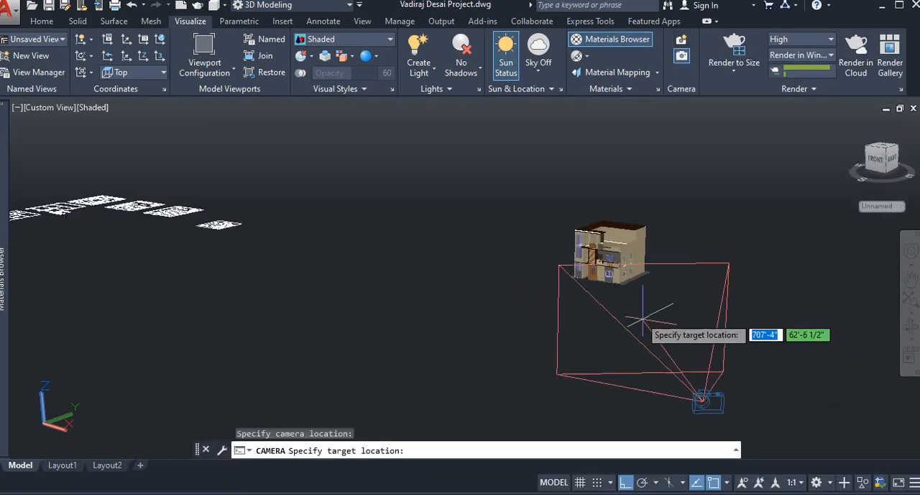
click(588, 235)
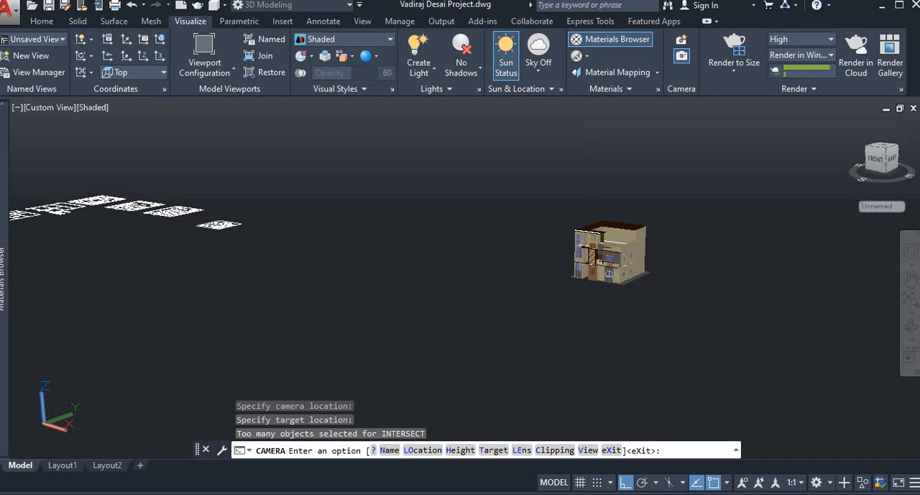
key(Return)
- Reposition the camera closer to the house, moving it along the horizontal axes until it faces the front elevation
click(710, 400)
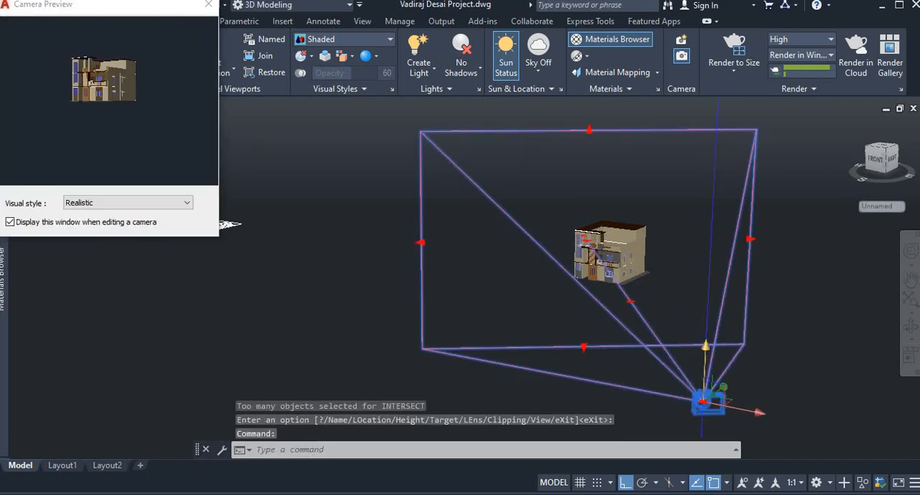
click(703, 402)
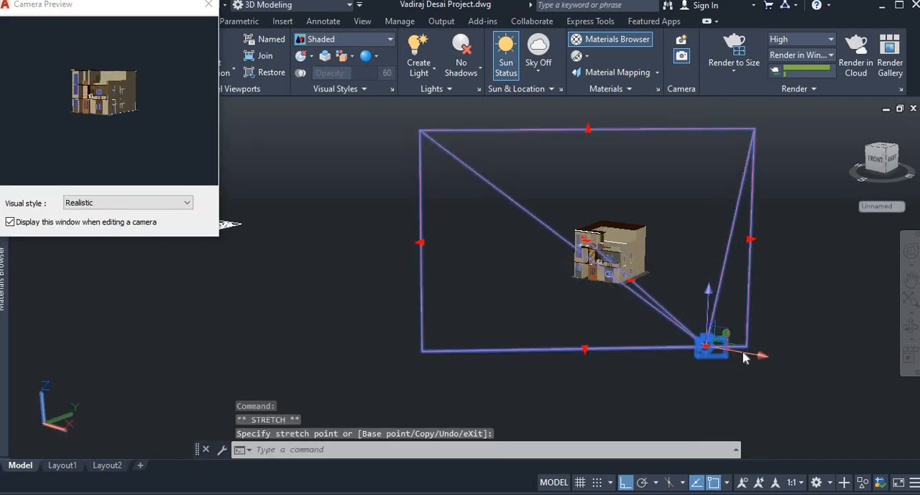
click(708, 347)
click(649, 290)
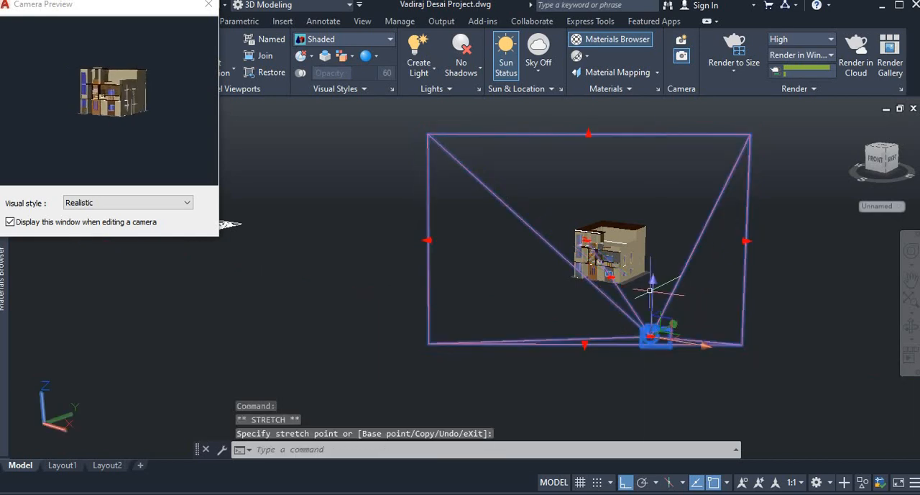
click(697, 345)
click(624, 316)
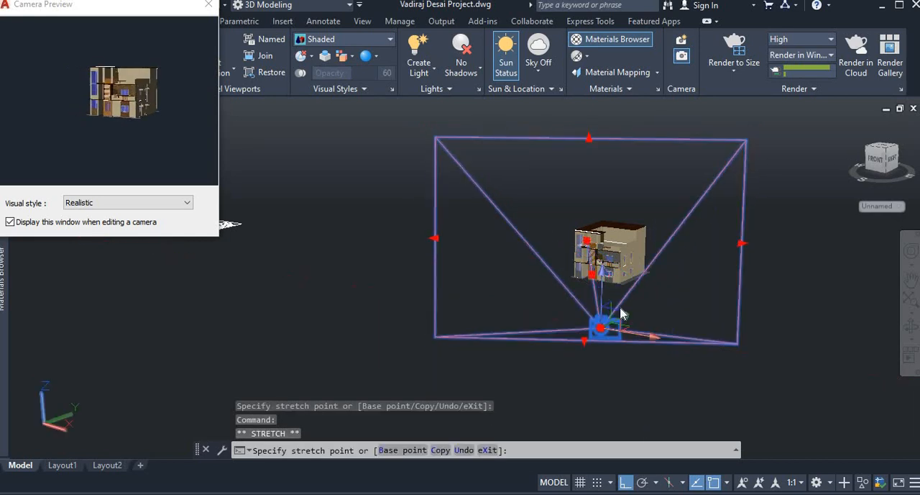
click(605, 325)
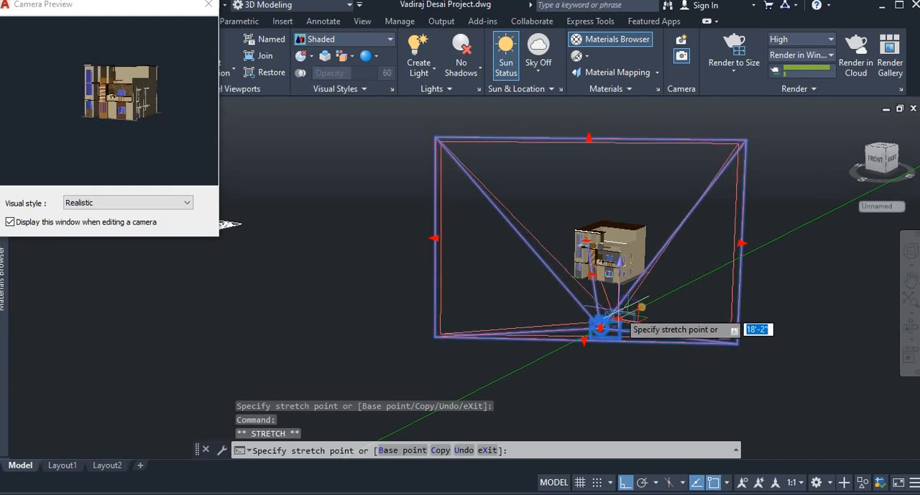
click(626, 314)
click(630, 314)
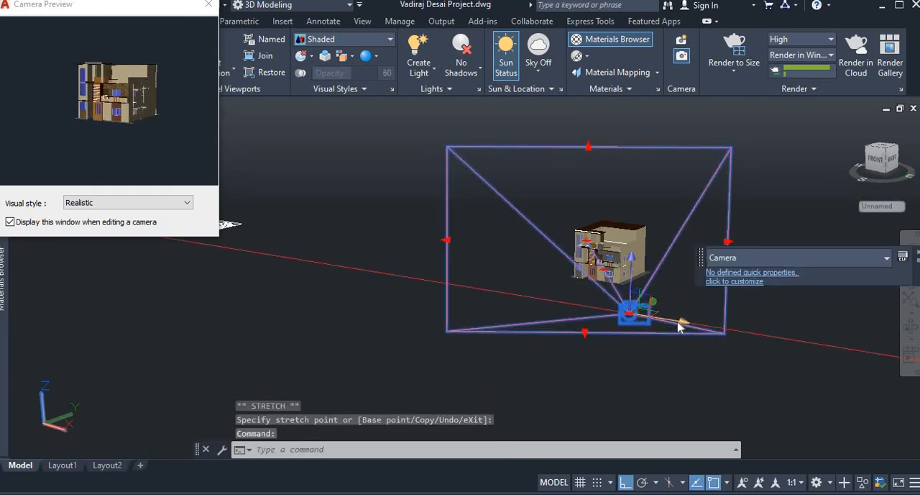
click(573, 306)
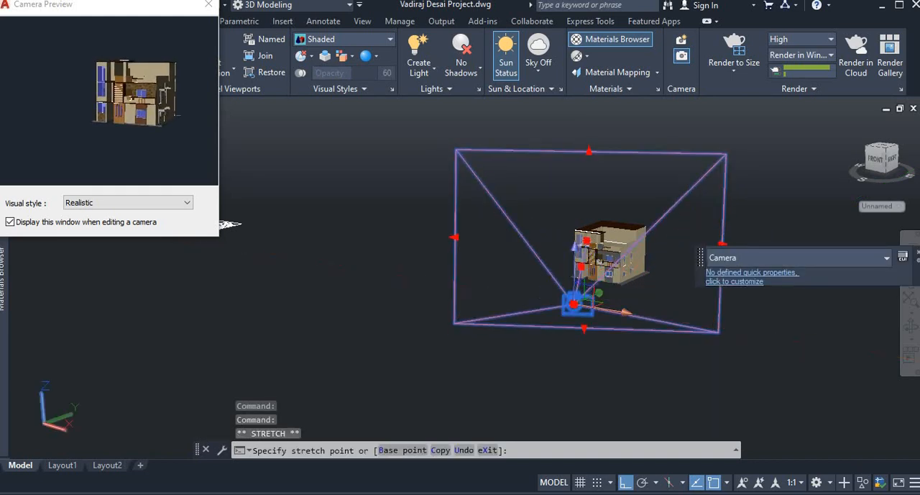
- Raise the camera vertically by about 10 feet while checking its preview, and deselect it
click(574, 266)
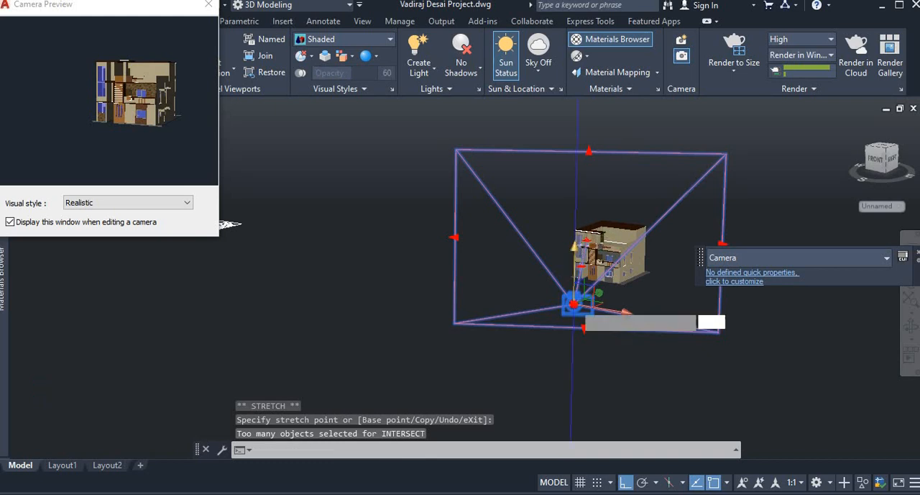
click(575, 268)
click(574, 296)
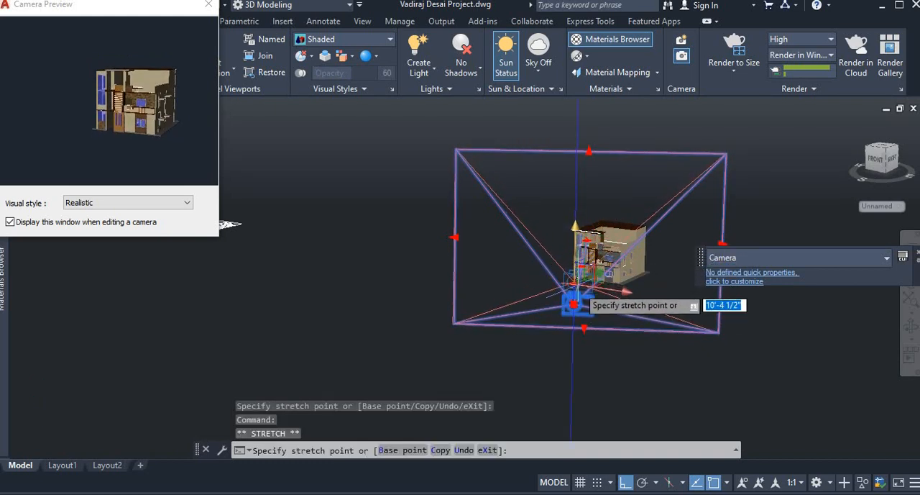
click(586, 285)
key(Escape)
key(Escape)
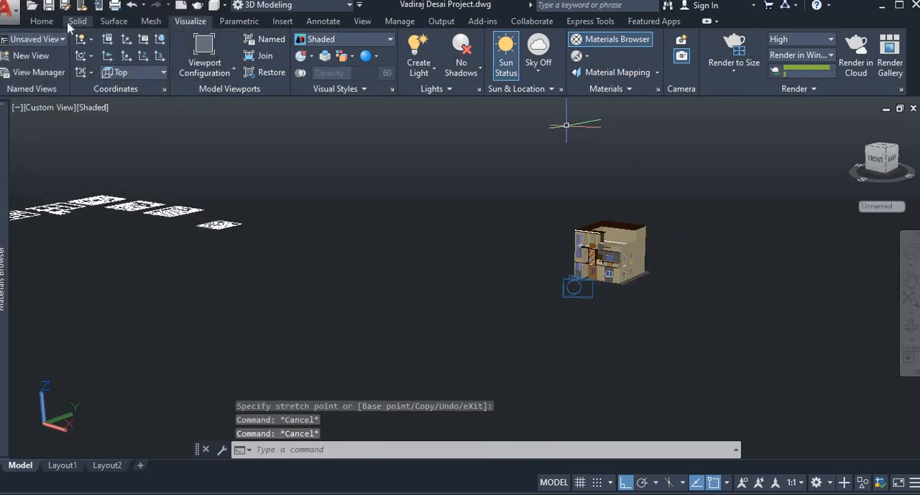
- Create a large planar surface as the ground, drawn corner to corner around the house and the camera
click(116, 21)
click(72, 38)
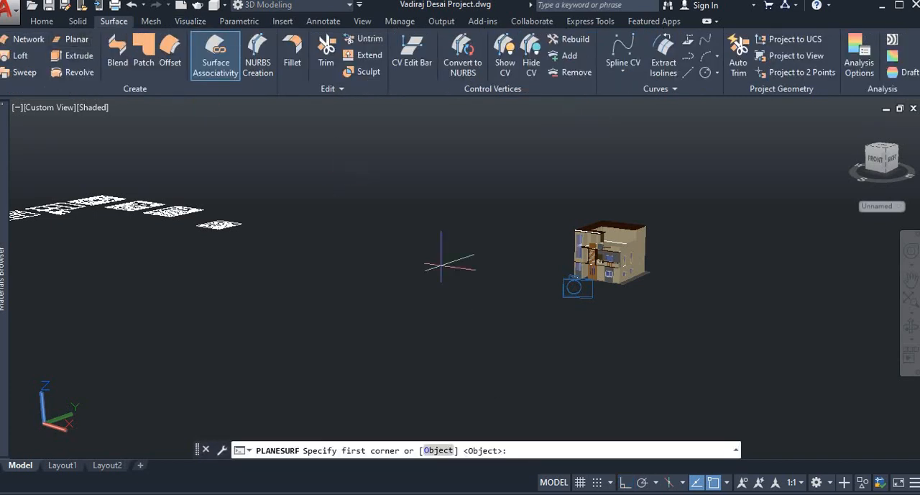
click(429, 332)
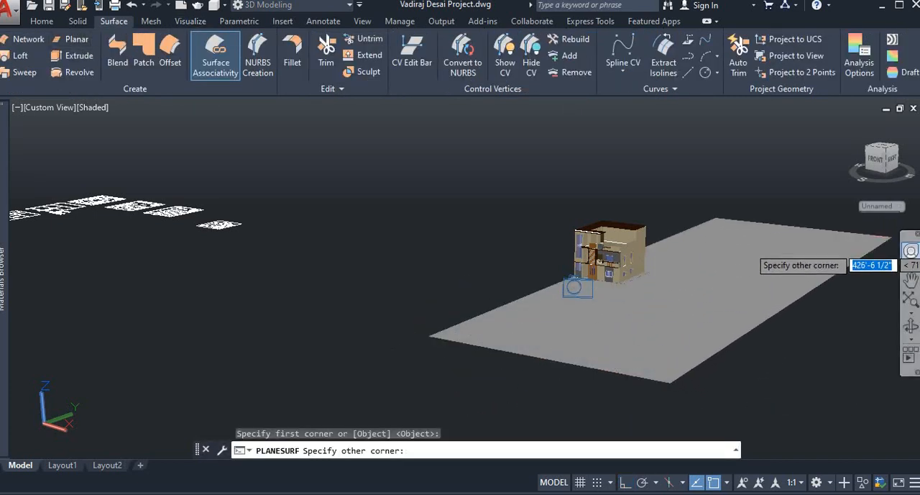
middle_drag(886, 275, 642, 257)
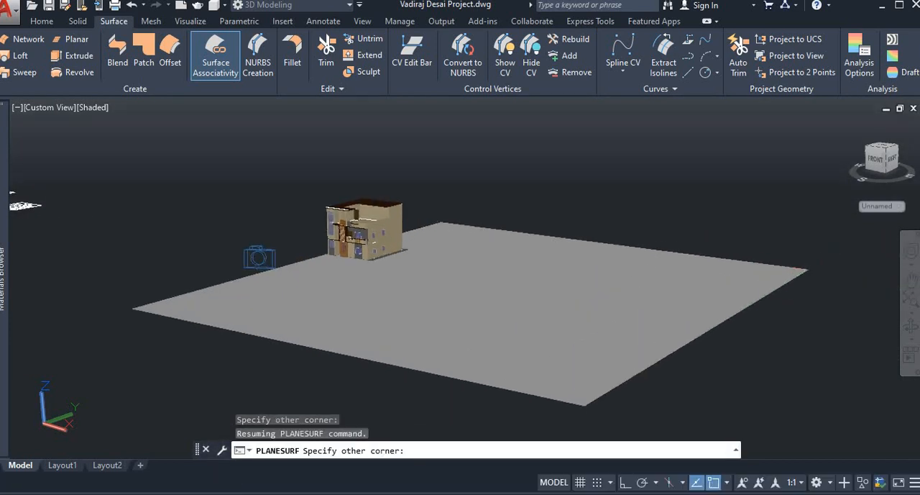
click(808, 270)
- Move the ground surface horizontally along the X axis so that the house sits within it
click(493, 269)
click(493, 271)
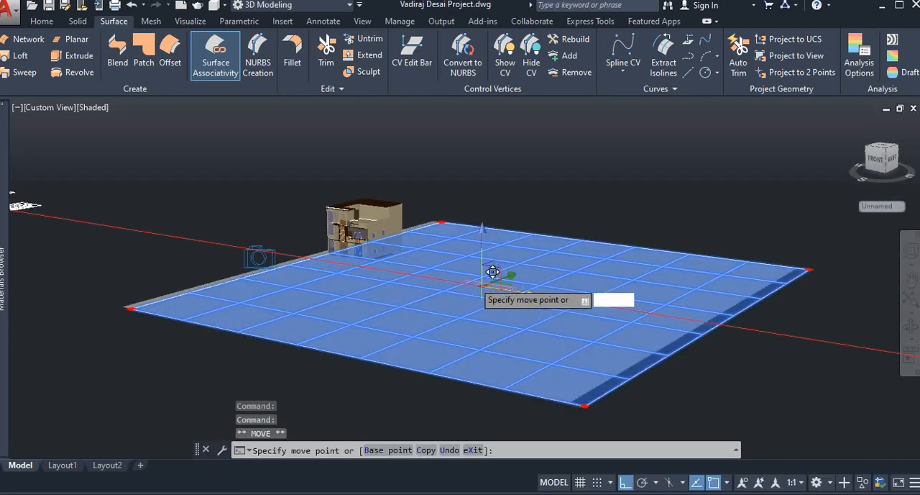
click(421, 263)
key(Escape)
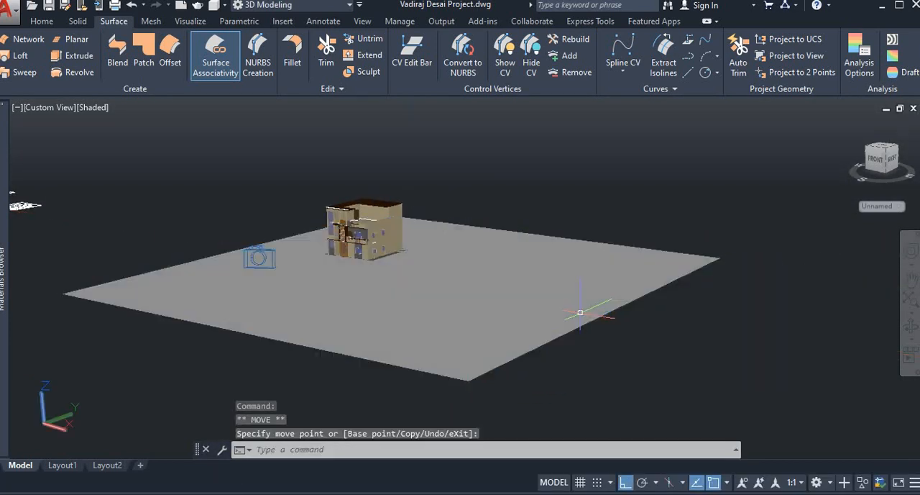
key(Escape)
key(Escape)
- Lower the ground surface slightly along the Z axis beneath the house
click(909, 325)
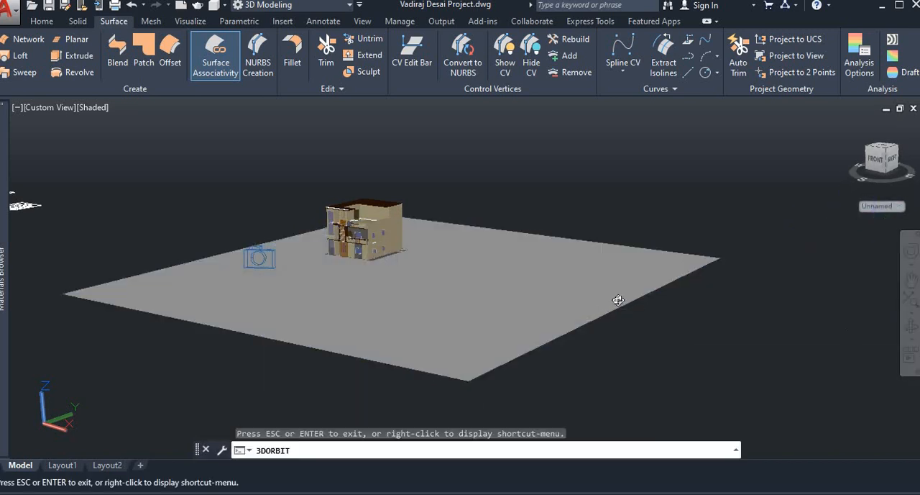
drag(618, 300, 708, 337)
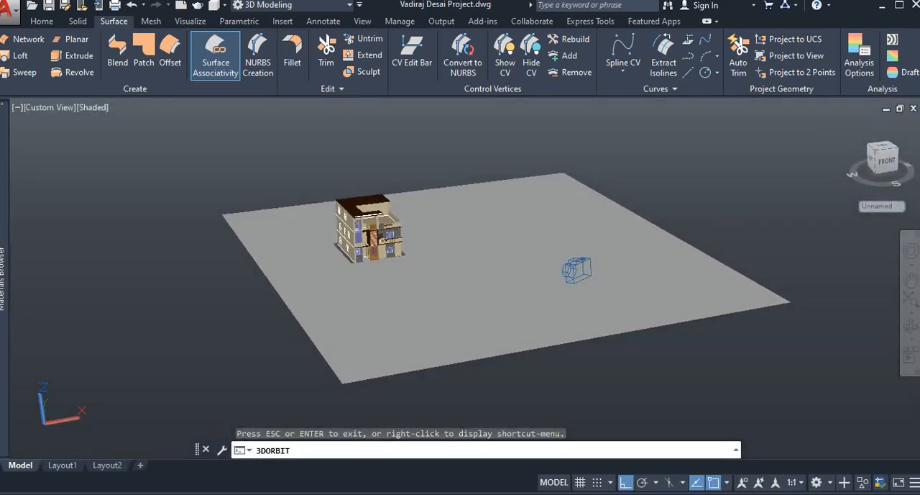
key(Escape)
click(478, 223)
click(478, 253)
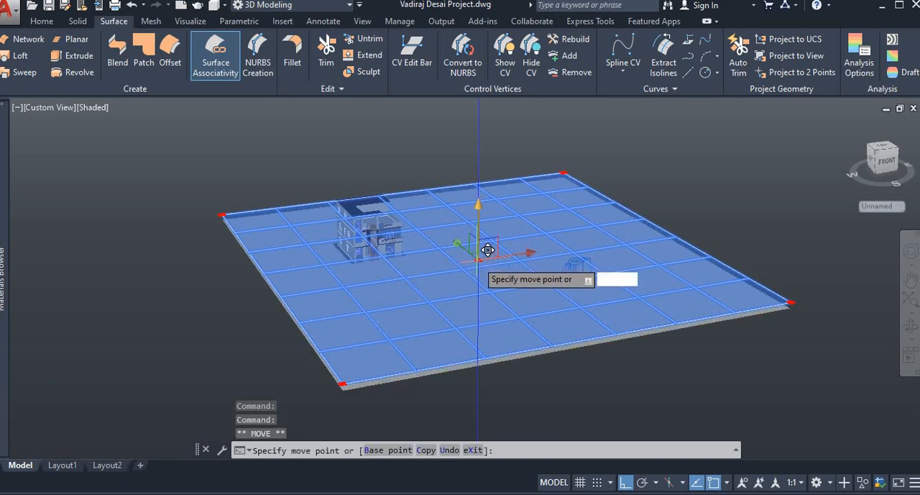
key(Escape)
key(Escape)
key(Escape)
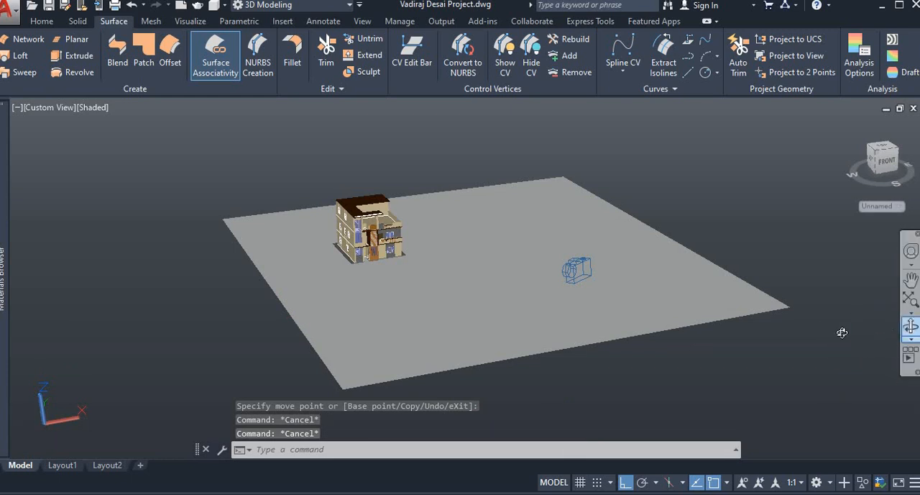
- Assign the dark green Gr...ye material from the Autodesk Sitework library to the ground surface
drag(810, 319, 767, 244)
right_click(747, 230)
click(761, 238)
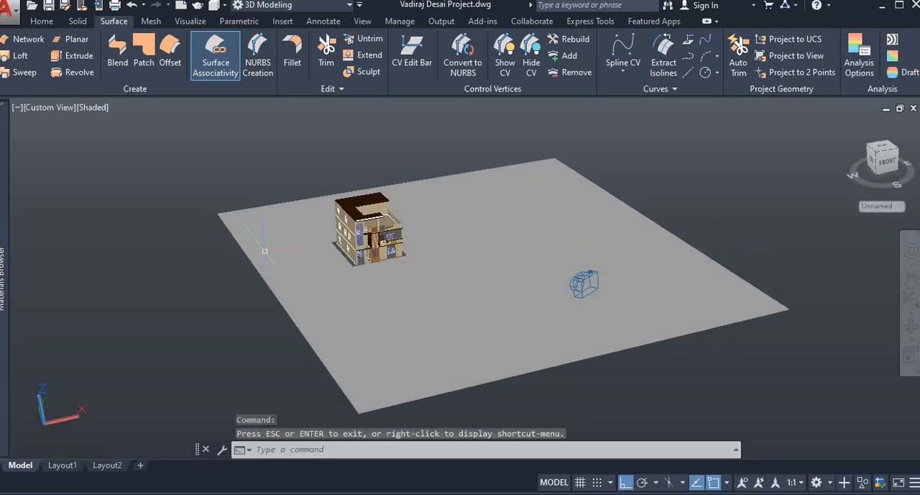
mouse_move(3, 302)
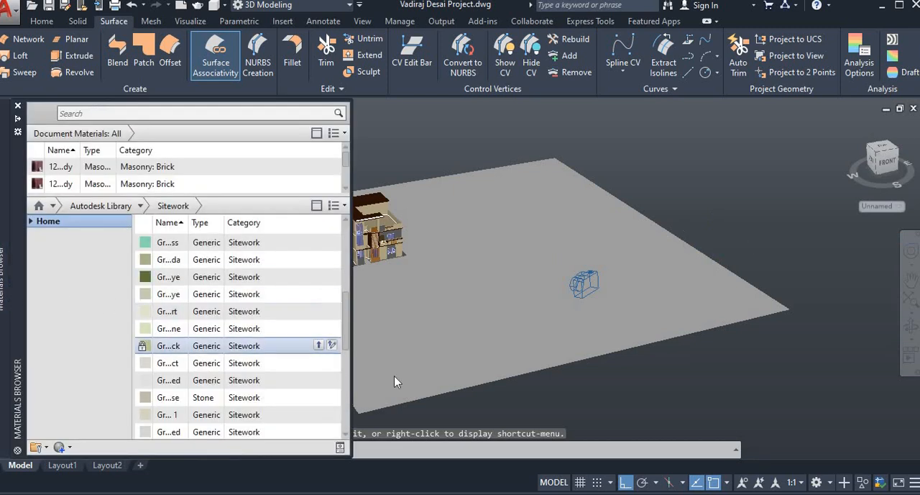
click(434, 373)
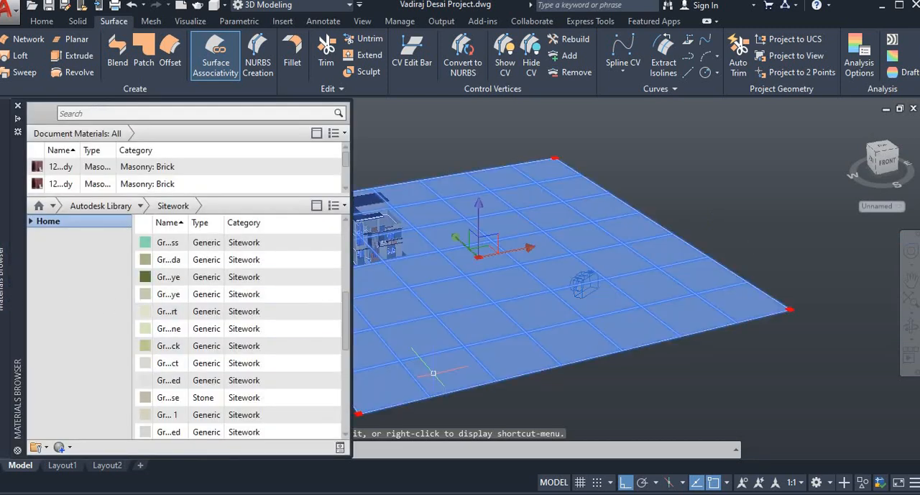
right_click(143, 285)
click(173, 290)
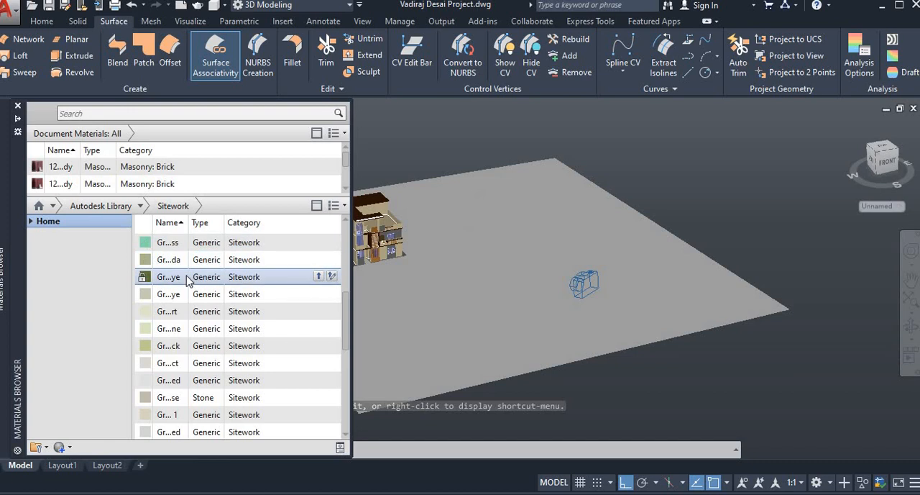
right_click(187, 277)
click(489, 337)
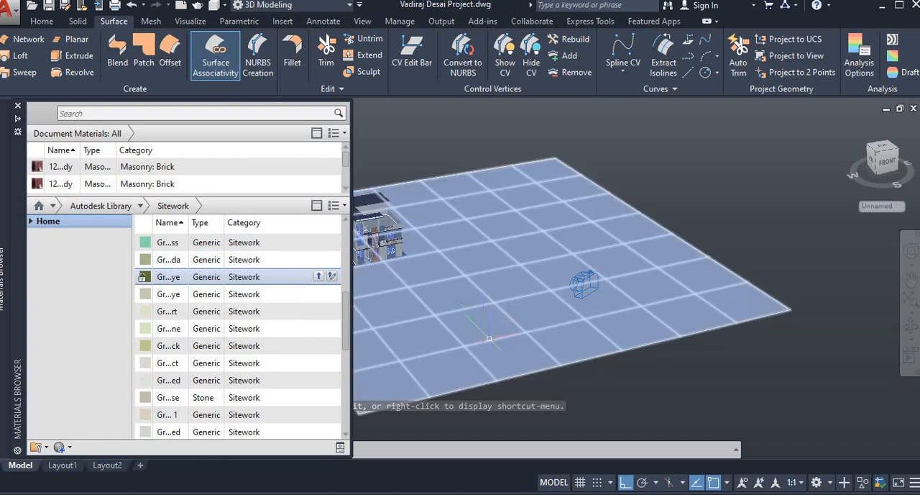
- Assign the Hedge material from the Autodesk Sitework library to the ground surface
click(489, 338)
mouse_move(2, 277)
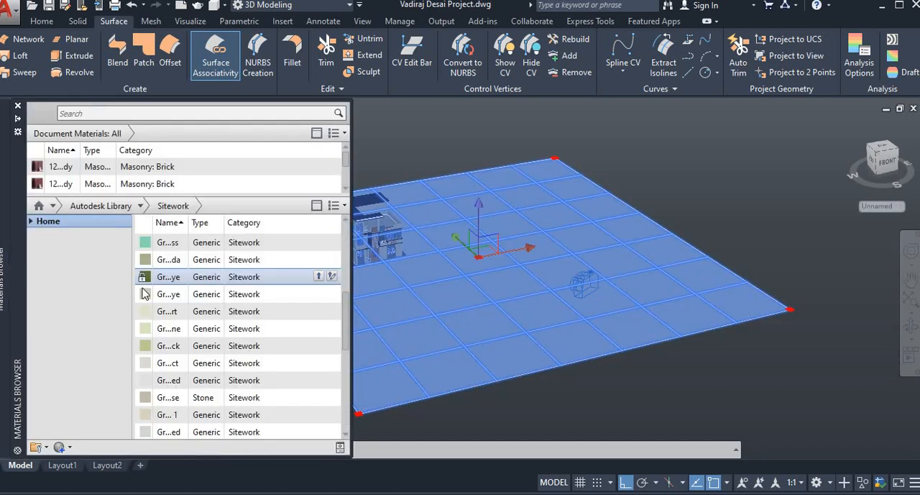
scroll(166, 301, down, 4)
scroll(166, 305, up, 2)
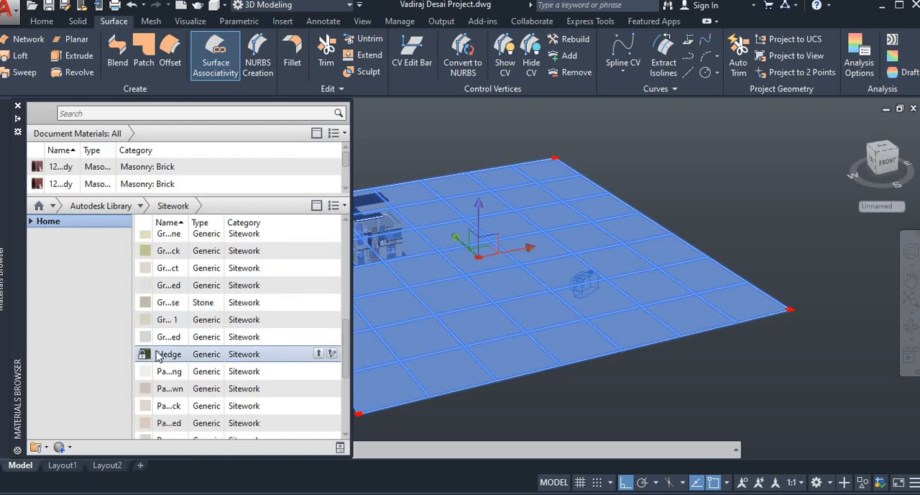
right_click(153, 353)
click(182, 359)
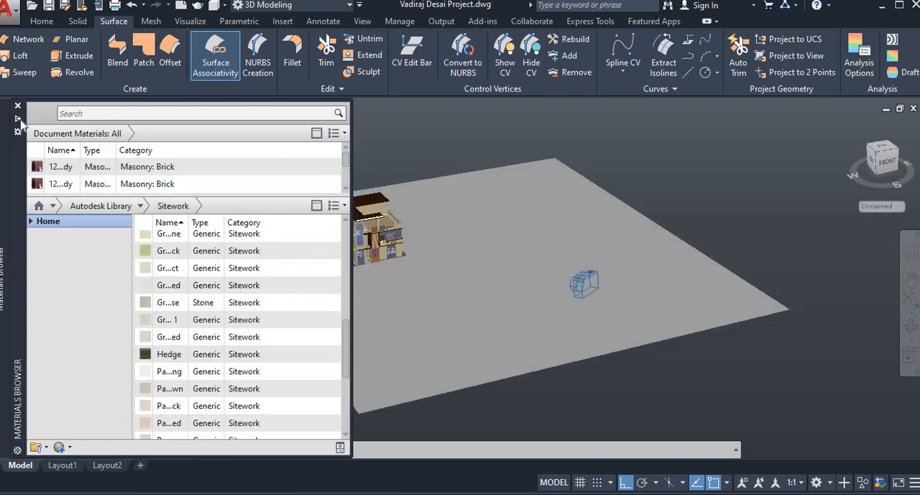
- Close the Materials Browser and set the viewport's visual style to Realistic
click(18, 106)
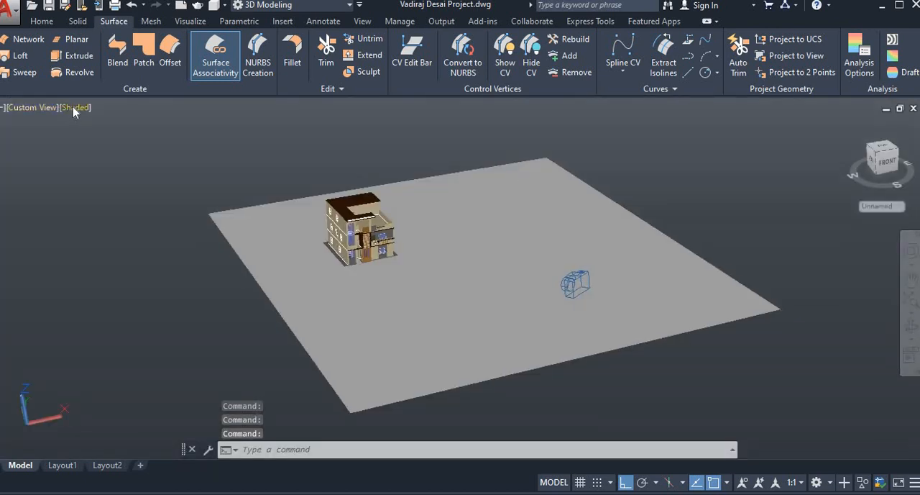
click(77, 108)
click(118, 190)
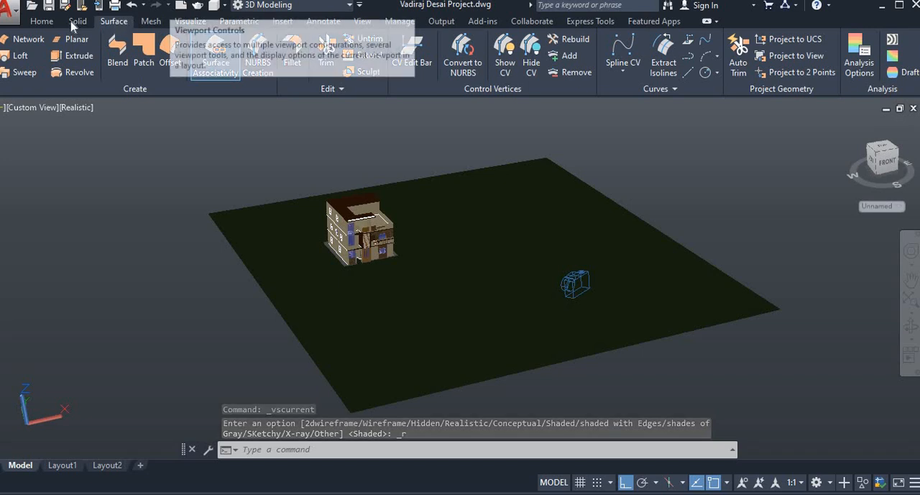
- Test-render the house at 1920 x 1080 px with High quality, inspect the house up close, and close the render window
click(189, 21)
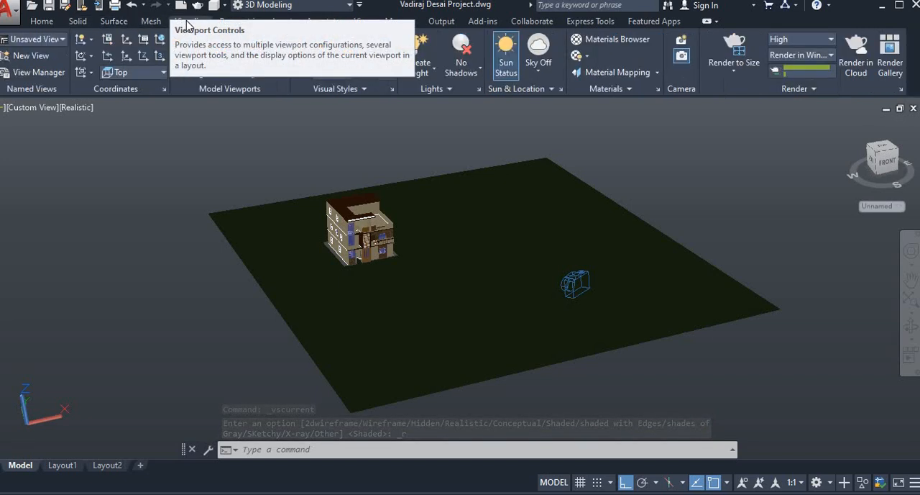
click(740, 72)
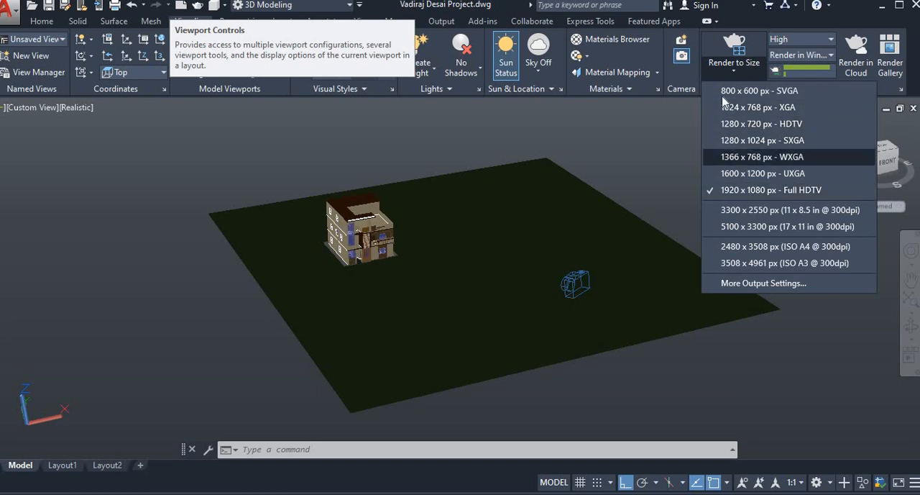
click(789, 45)
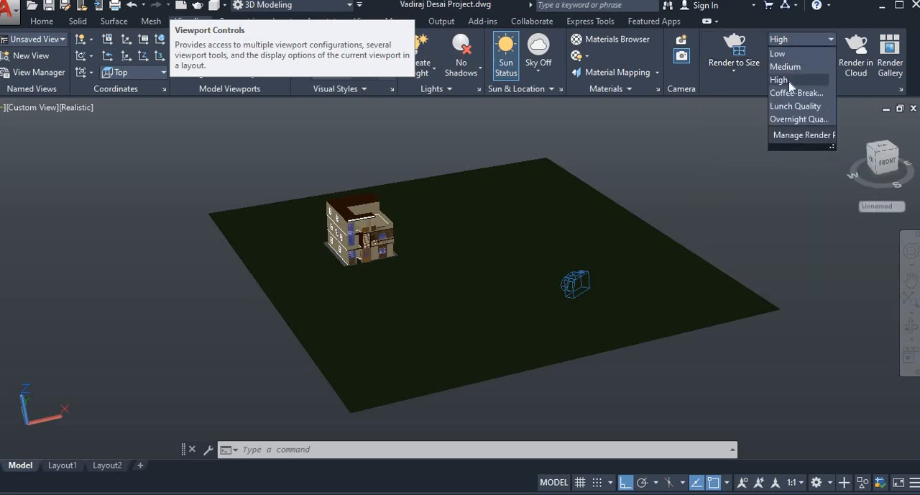
click(787, 80)
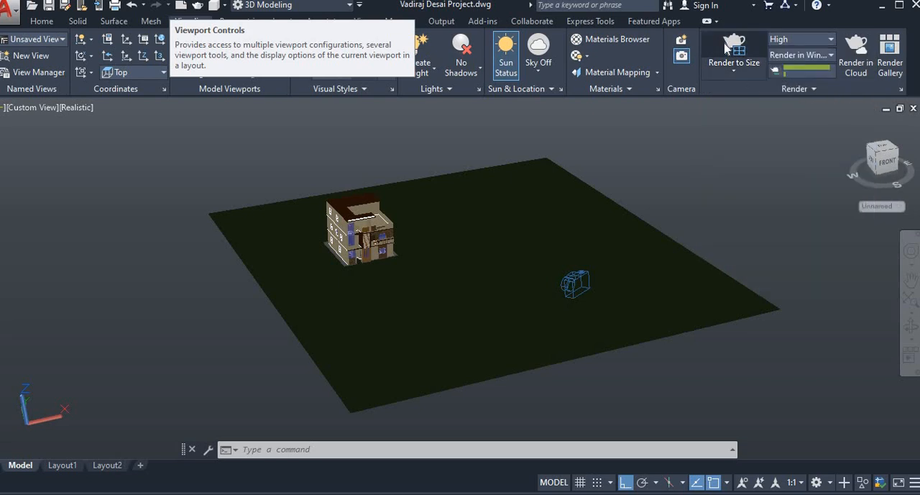
click(731, 49)
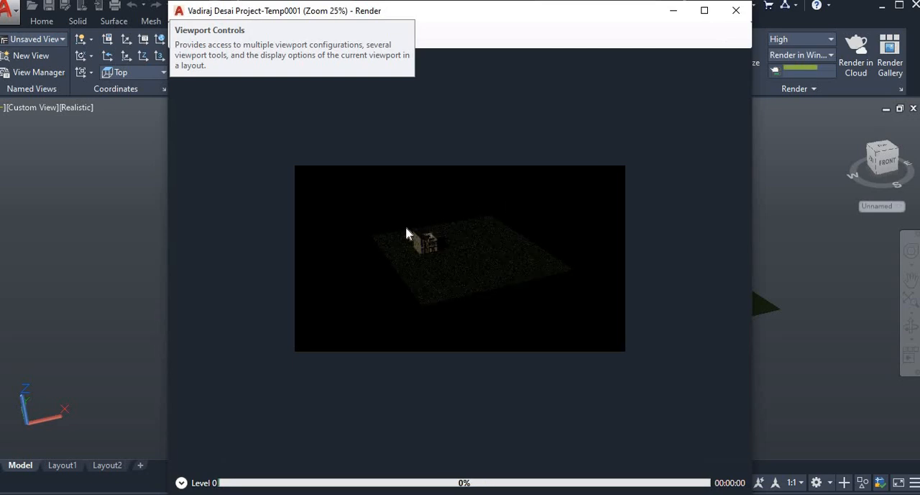
scroll(453, 246, up, 2)
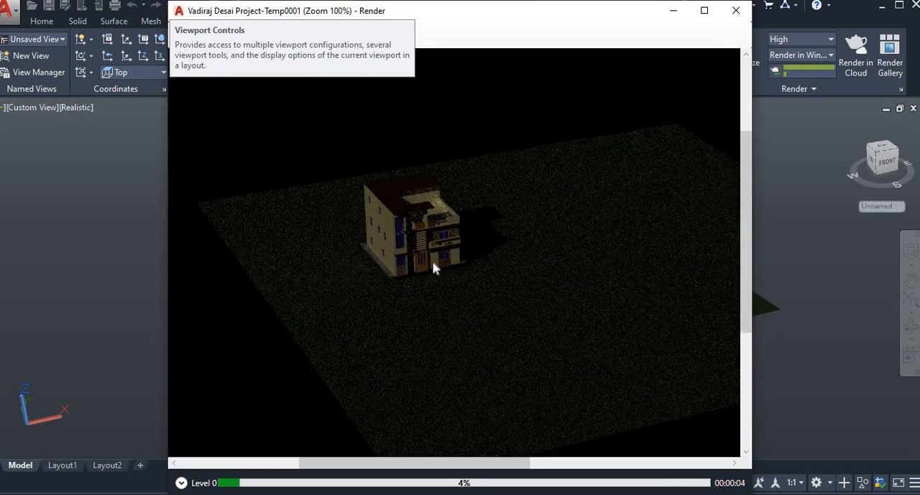
click(734, 11)
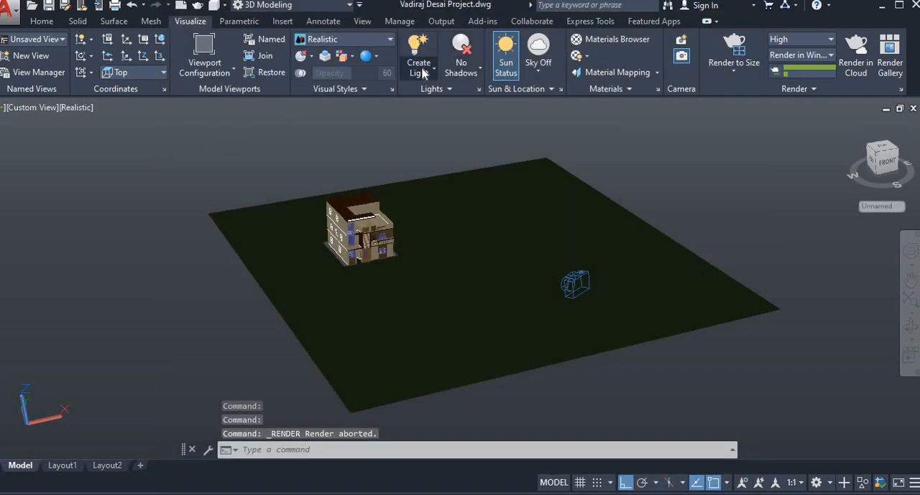
- Create a spotlight above and beyond the ground's back corner, aimed at the house roof with Ortho off
click(508, 69)
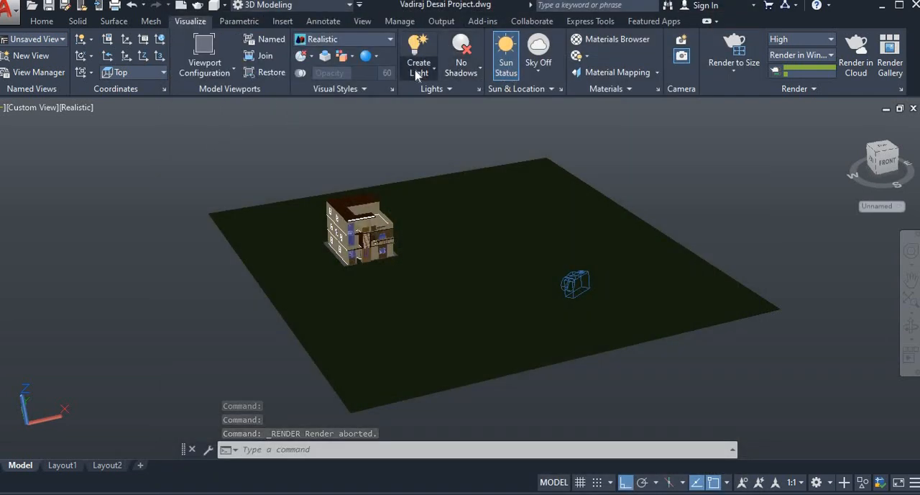
click(427, 73)
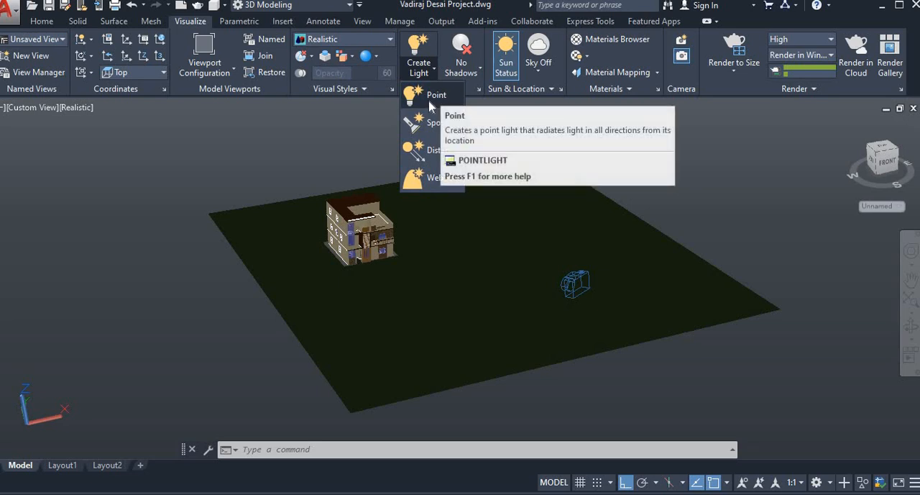
click(421, 128)
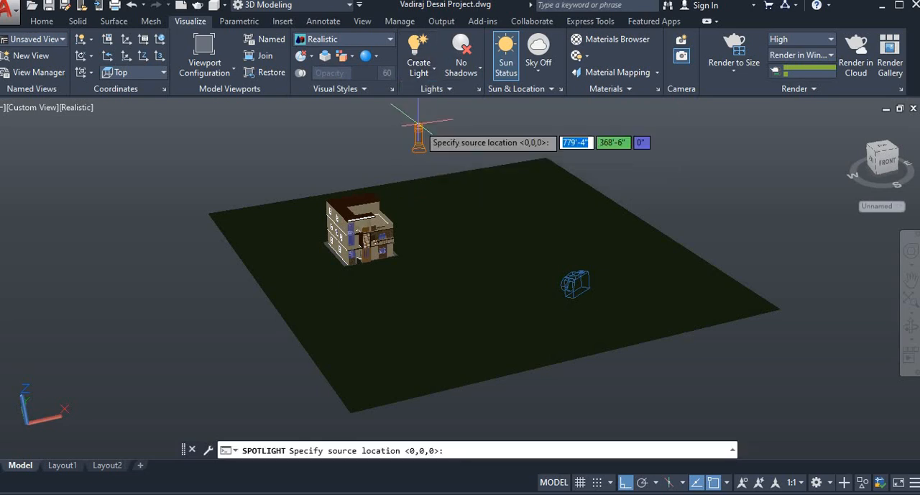
click(146, 153)
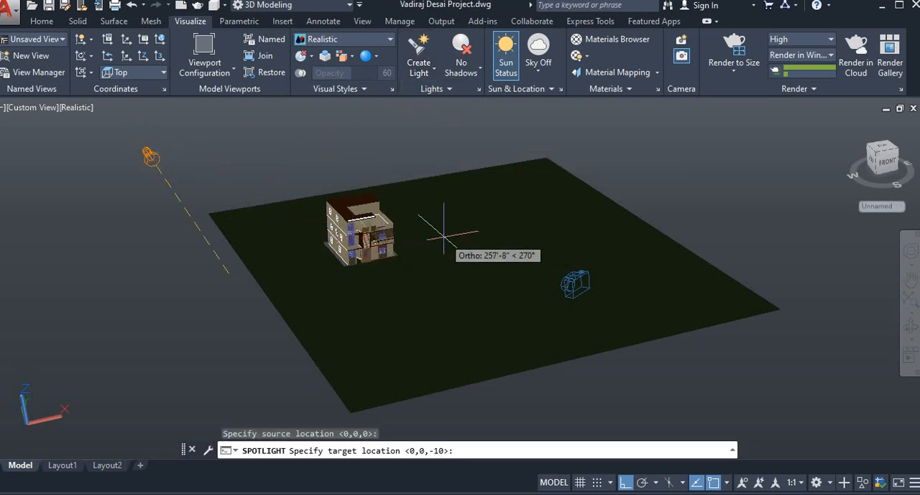
key(F8)
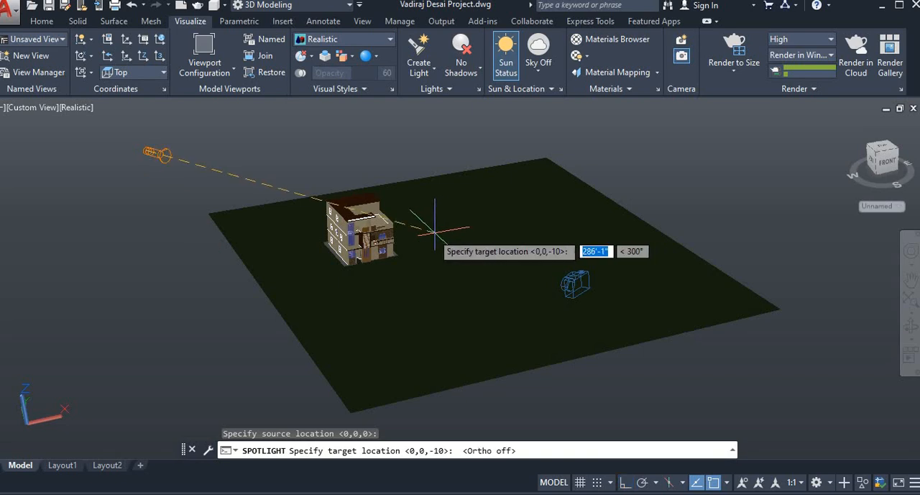
click(374, 215)
key(Return)
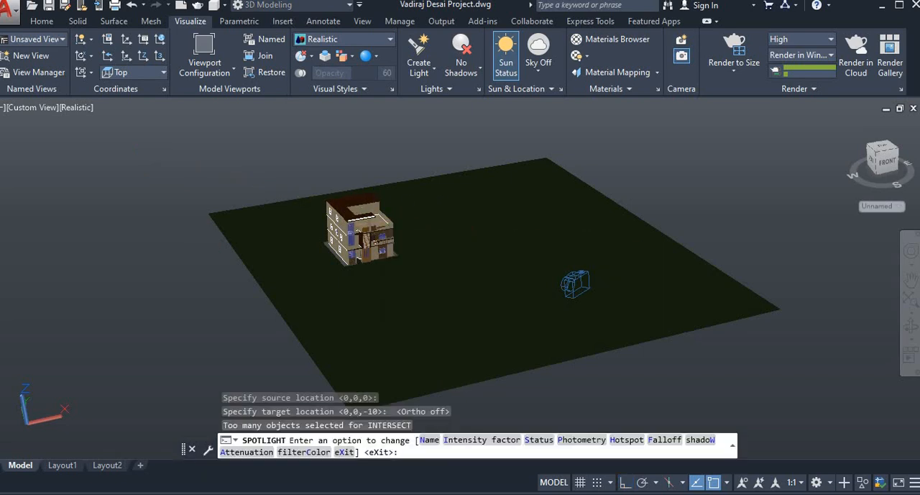
key(Return)
key(Escape)
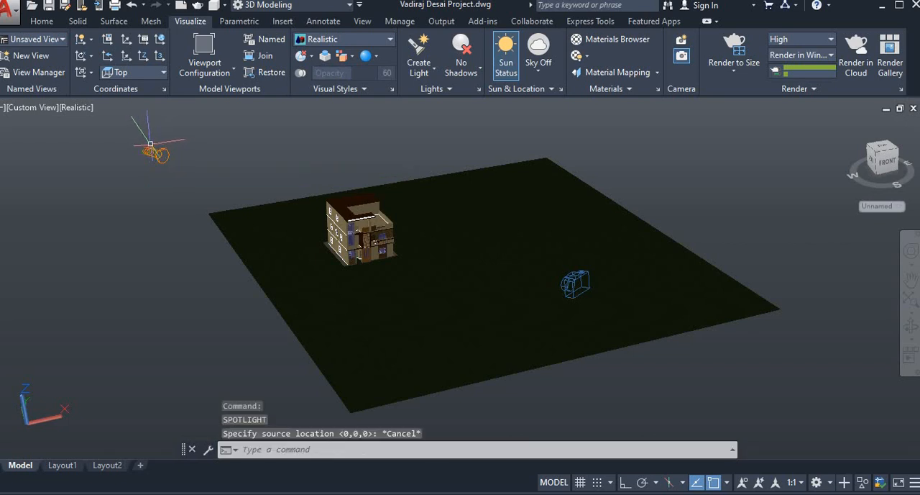
- Move the spotlight's source along the Y axis toward the house
click(153, 149)
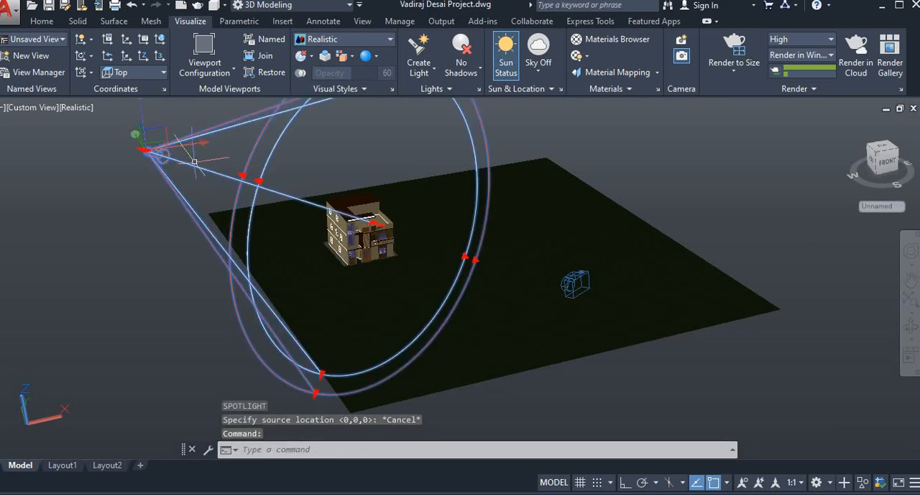
click(136, 135)
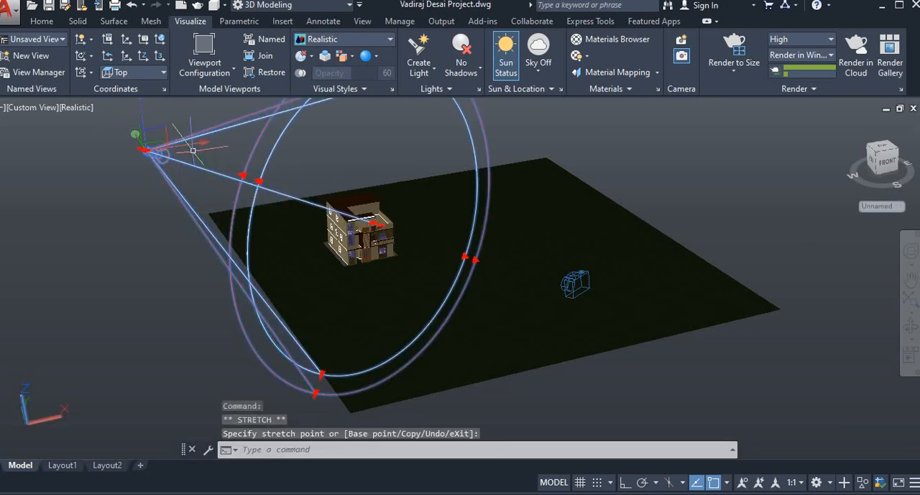
click(245, 137)
middle_drag(288, 171, 303, 215)
click(245, 159)
click(369, 231)
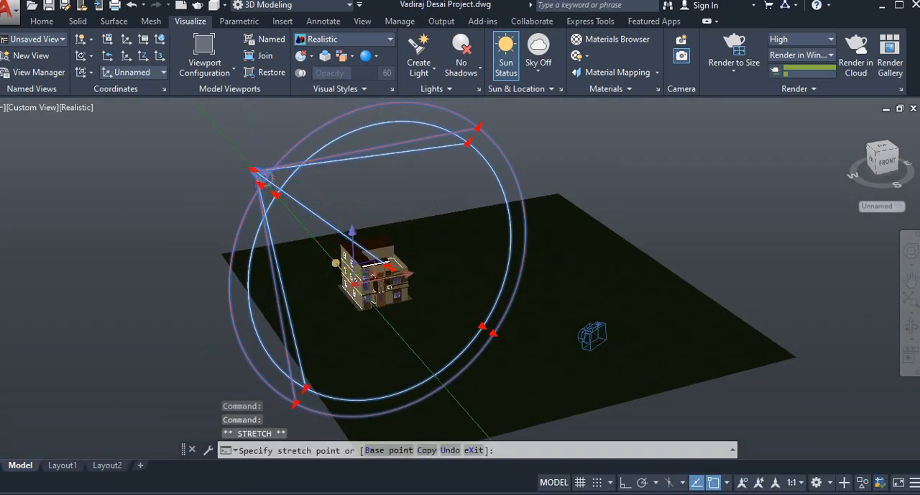
- Raise the spotlight's source along the Z axis until it sits high above the house roof
click(352, 247)
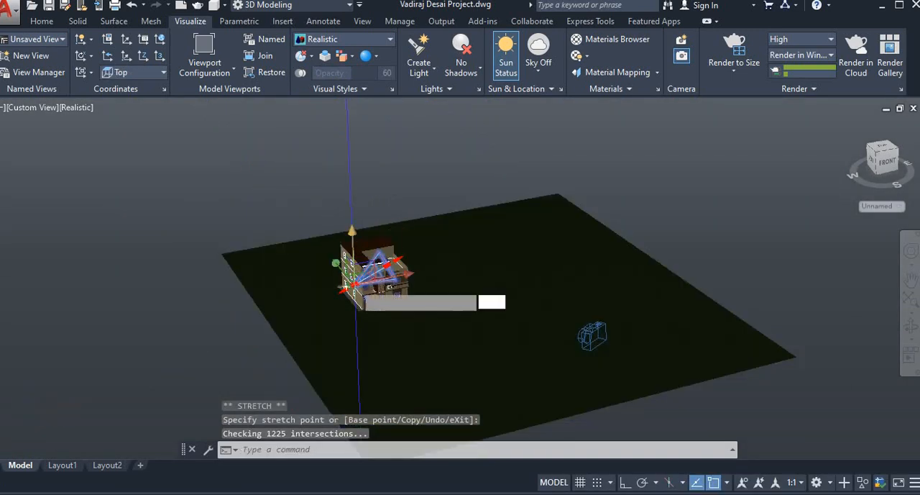
click(373, 192)
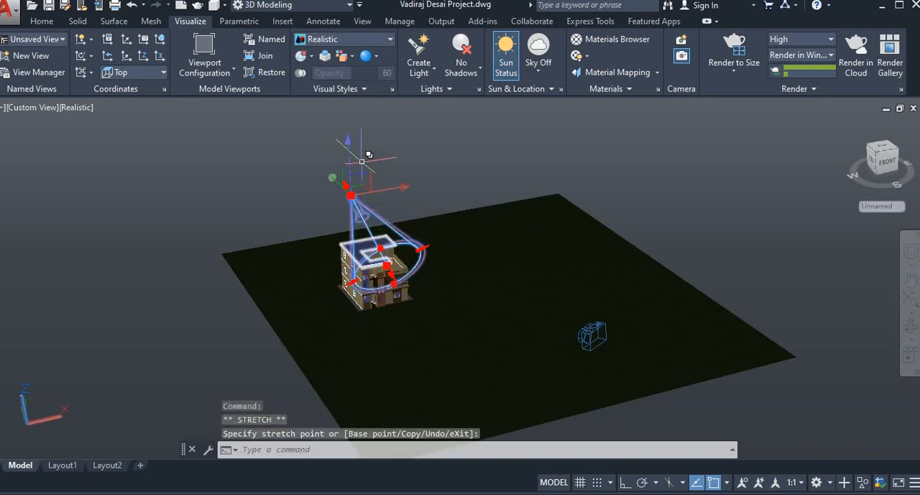
click(348, 167)
click(386, 147)
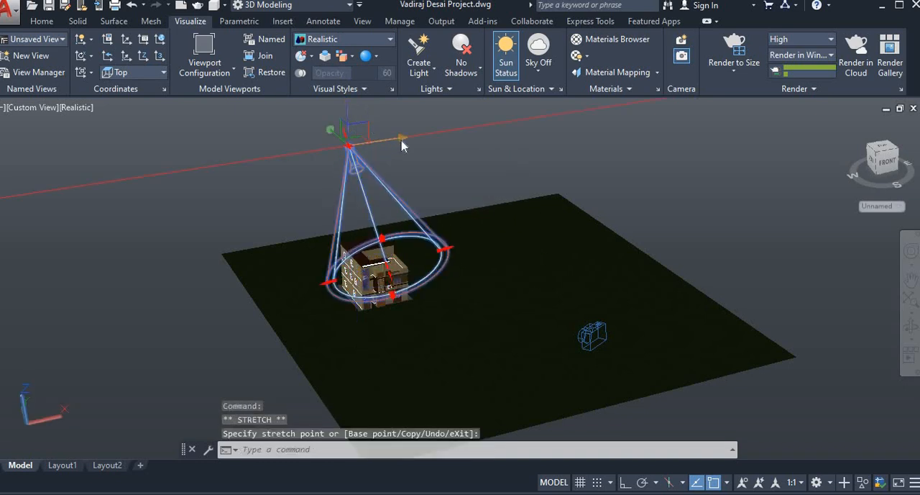
- Shift the spotlight's source back along the X and Y axes, away from the house, and deselect it
click(402, 145)
click(316, 147)
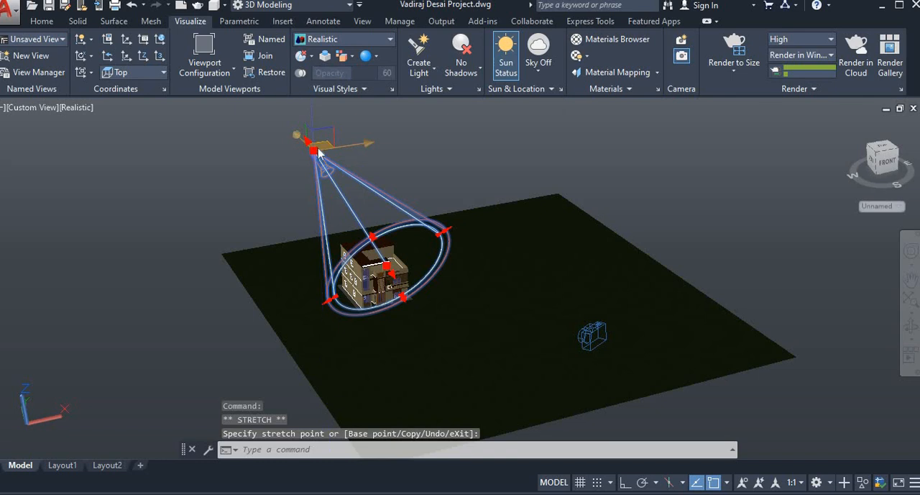
click(300, 138)
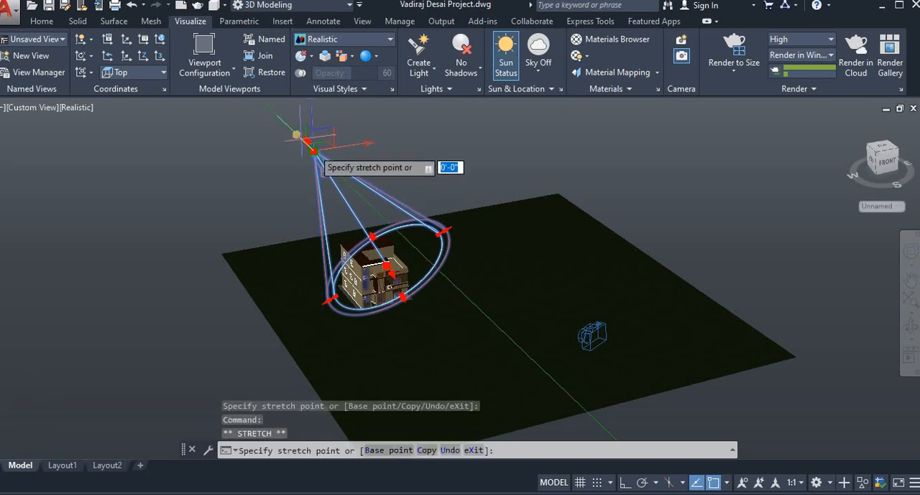
click(294, 134)
key(Escape)
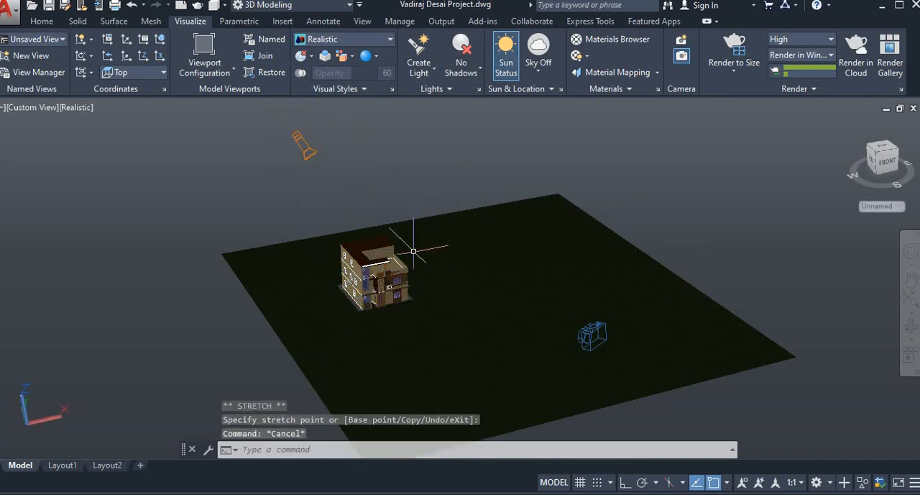
- Set the spotlight's intensity factor to 1000 in its properties
click(302, 143)
right_click(301, 143)
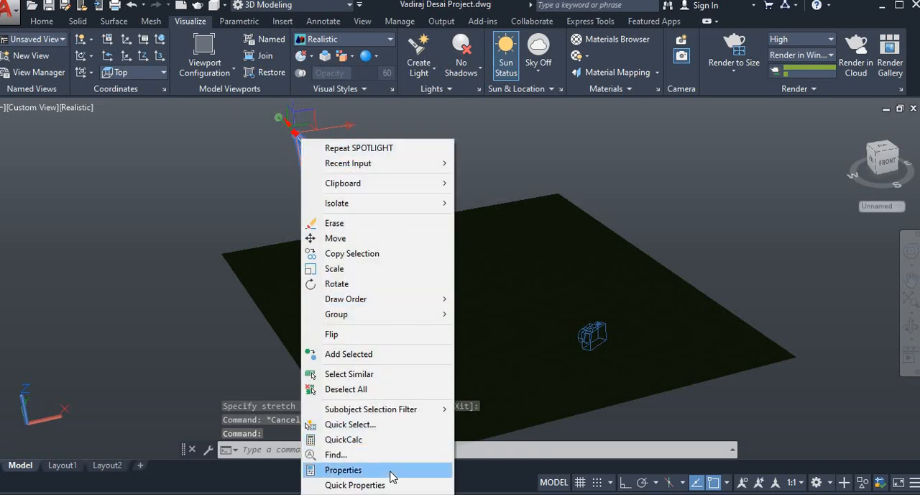
click(342, 470)
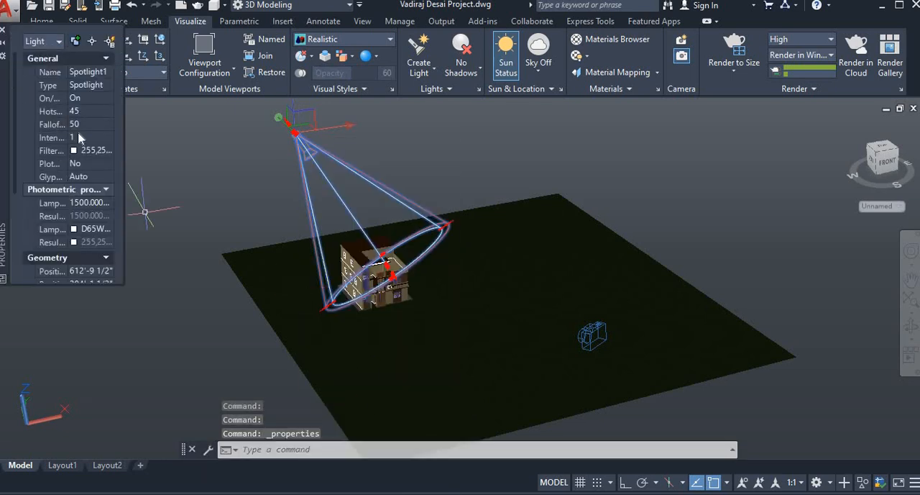
click(49, 137)
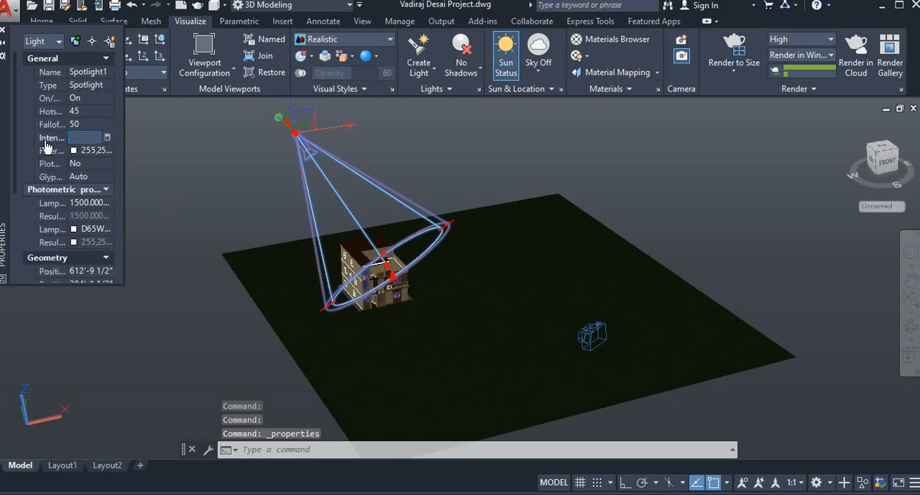
text(1000)
key(Return)
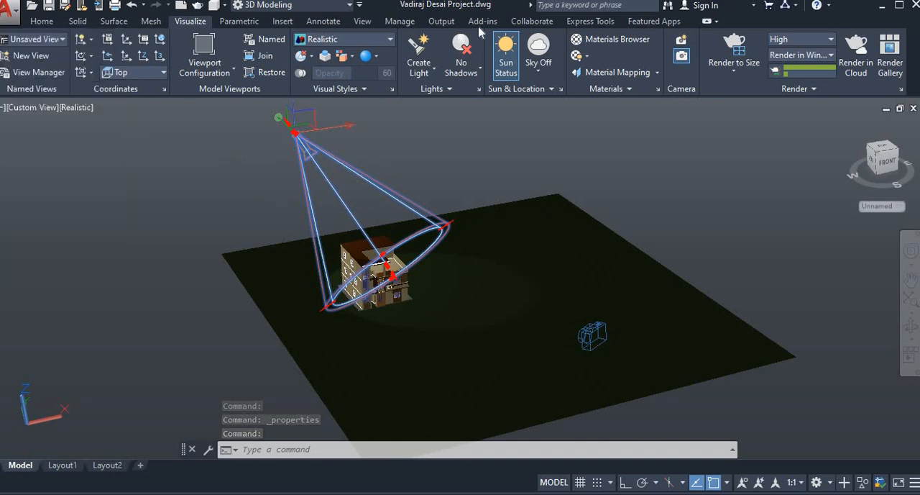
- Test-render the spotlit house, inspect the lighting up close, and close the render window
click(733, 44)
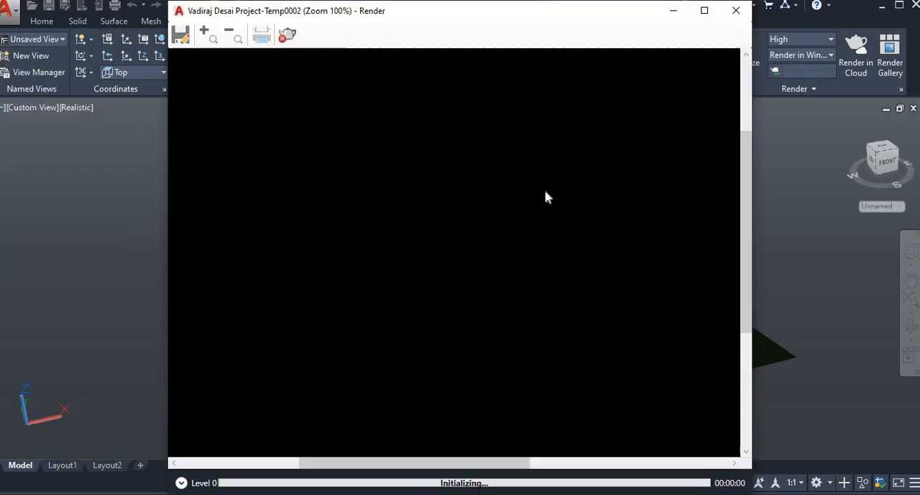
scroll(424, 268, up, 1)
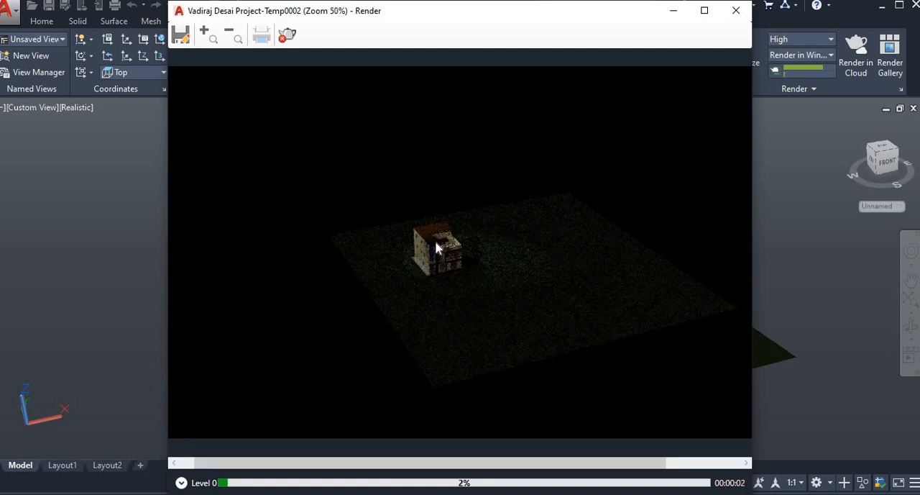
scroll(437, 248, up, 1)
scroll(491, 234, up, 1)
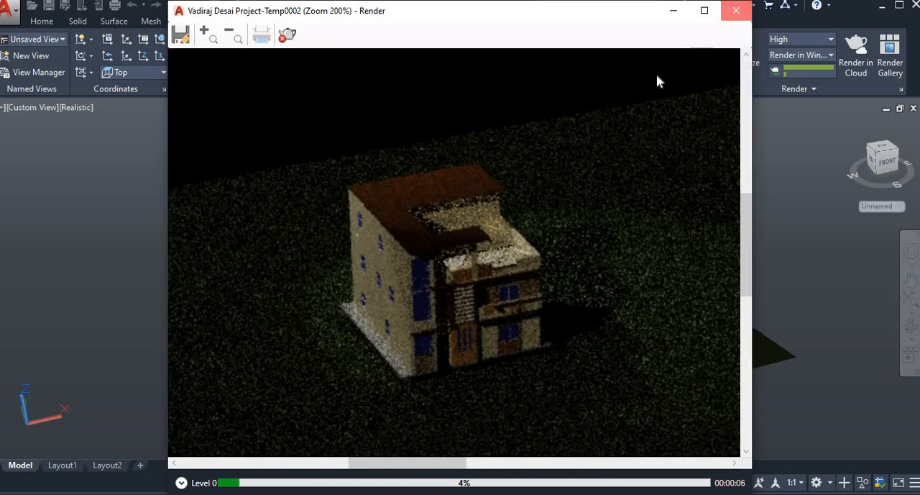
click(736, 10)
click(305, 149)
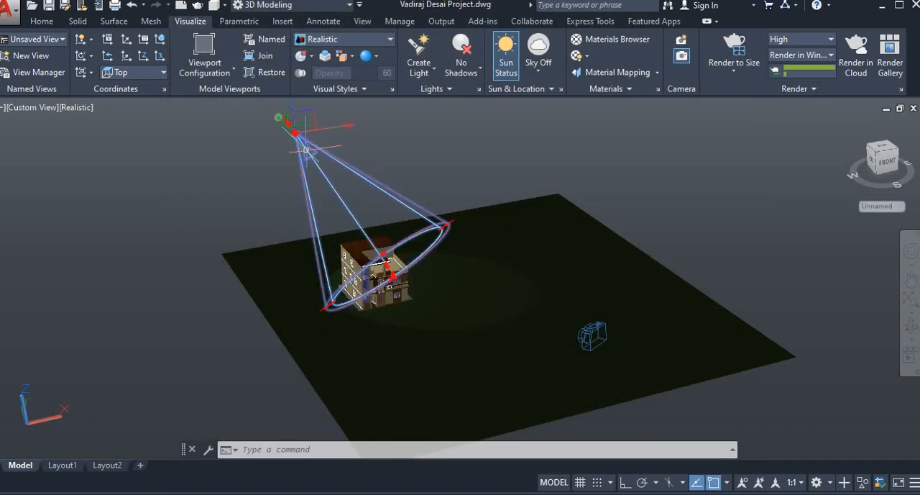
click(278, 118)
key(Escape)
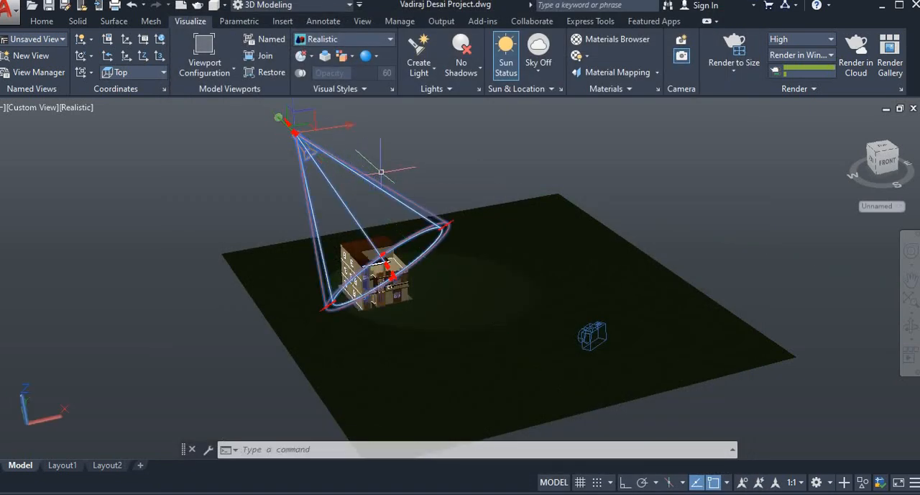
click(277, 119)
key(Escape)
click(279, 117)
key(Escape)
- From a view of the house's left side, move the spotlight's source along the Y axis until it is above the house
click(910, 325)
drag(560, 312, 322, 215)
key(Escape)
key(Escape)
click(222, 167)
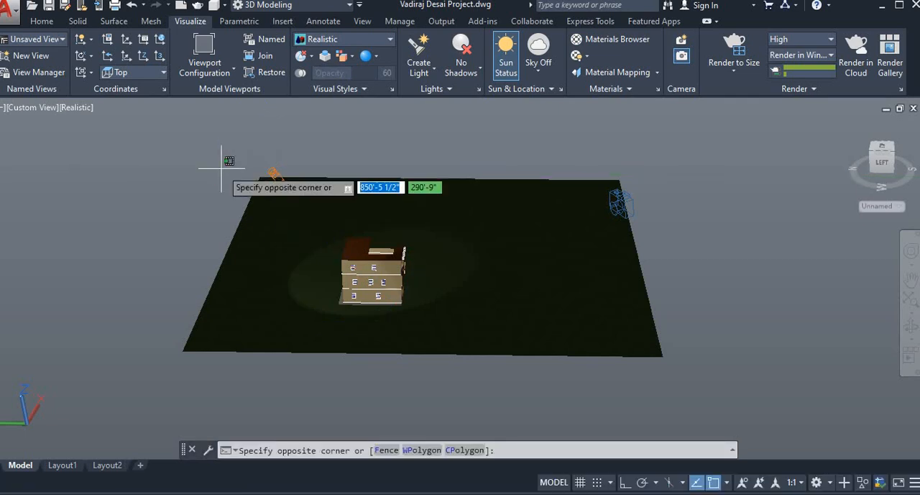
click(256, 179)
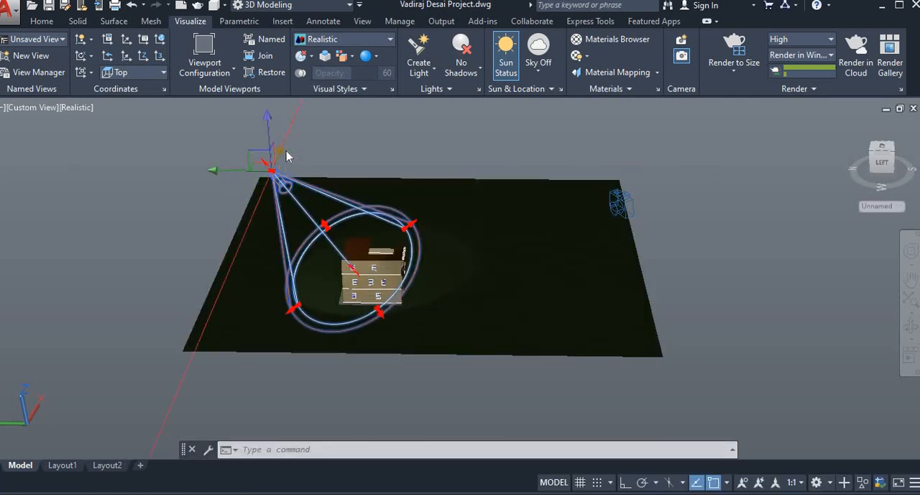
click(261, 170)
click(338, 172)
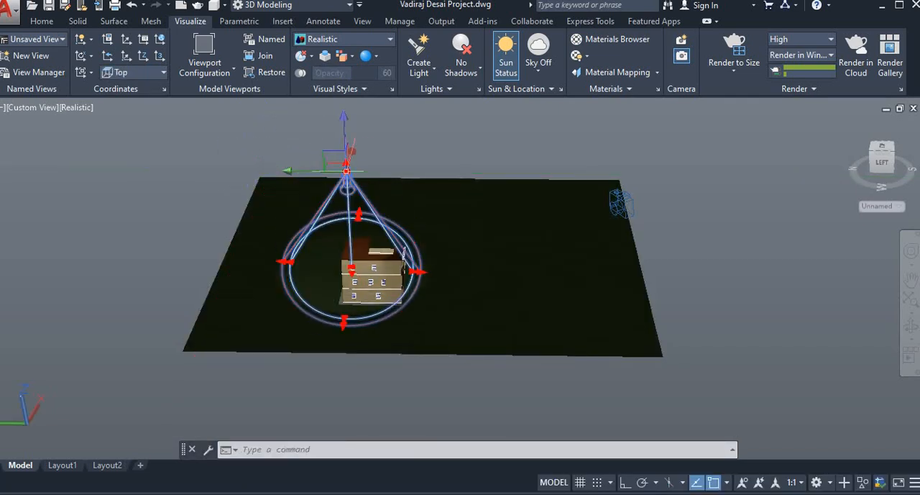
- Raise the spotlight's source along the Z axis so it sits higher above the house
middle_drag(377, 203, 276, 230)
key(Escape)
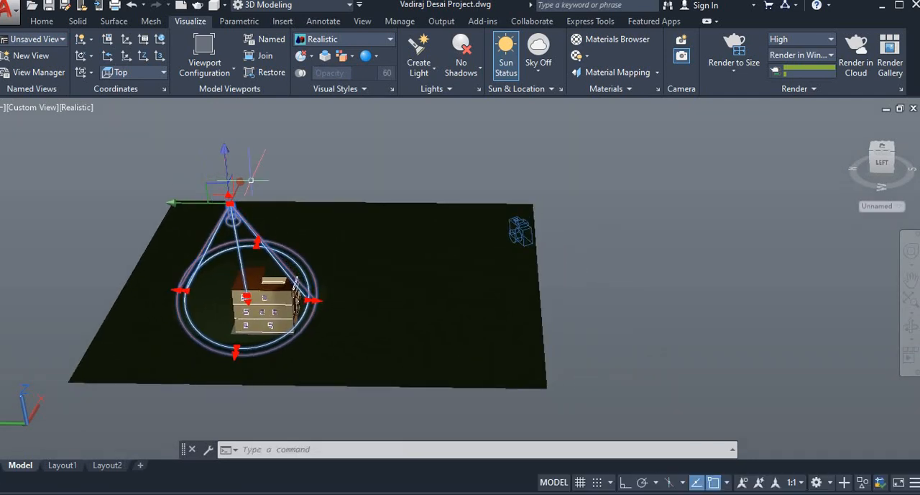
click(244, 187)
click(251, 158)
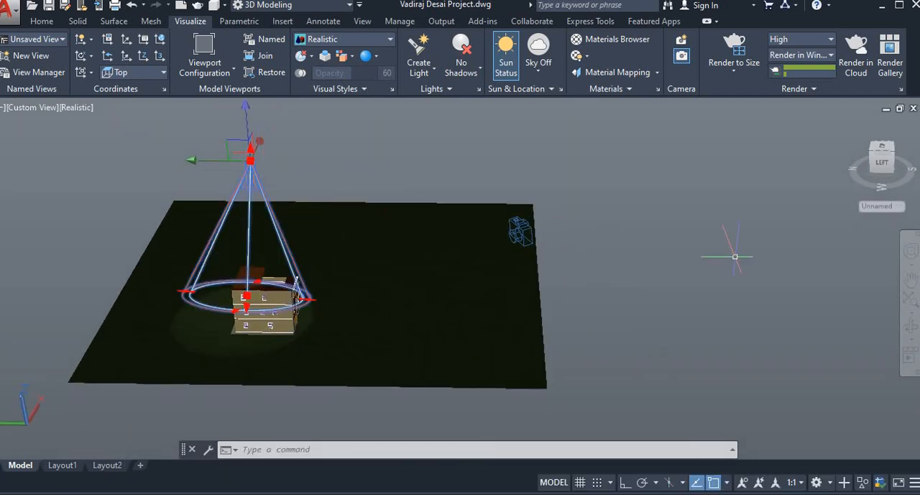
- From a front-right view, shift the spotlight's source along the X and Y axes toward the house's front and raise it further along Z
shift+middle_drag(781, 345, 427, 267)
click(309, 188)
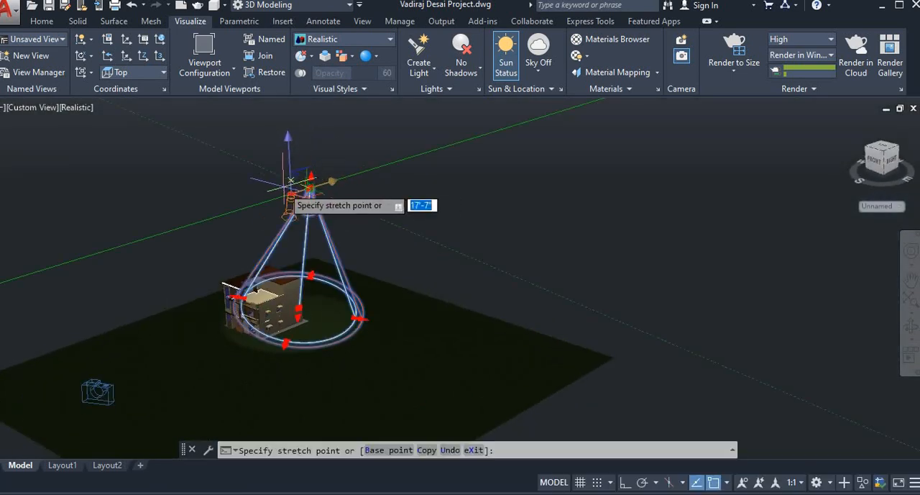
click(267, 199)
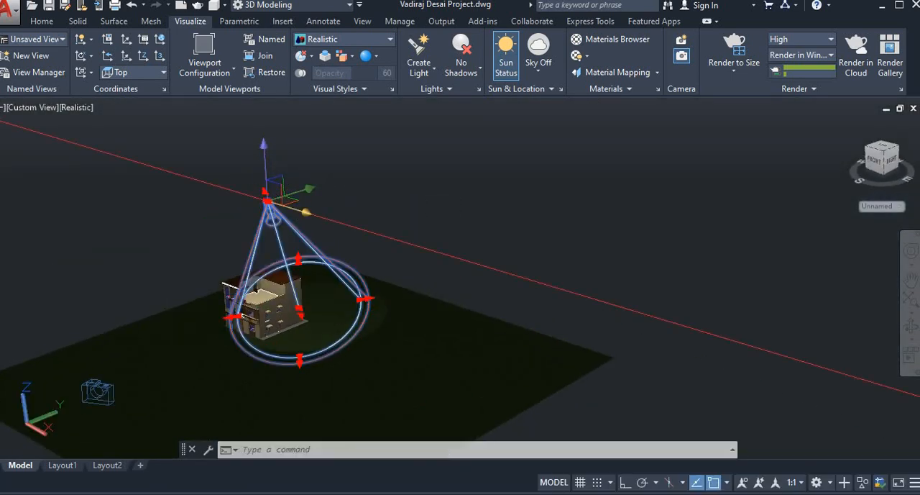
click(267, 200)
click(241, 193)
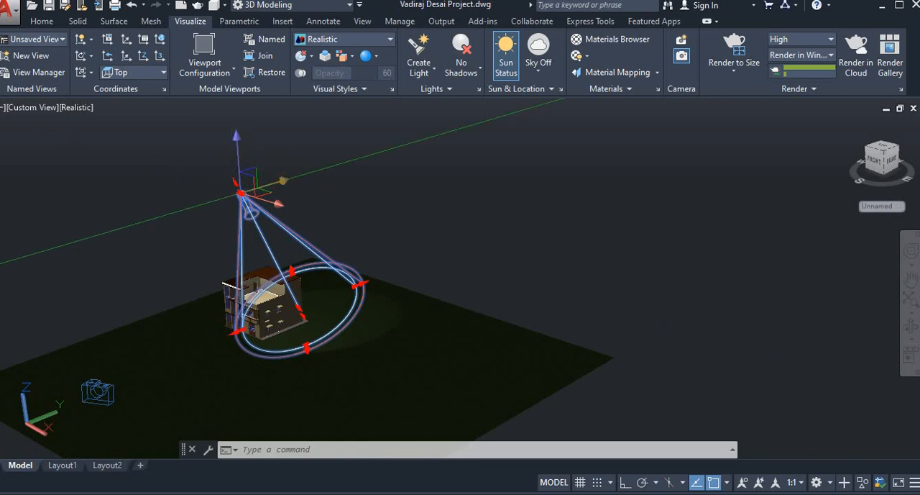
click(240, 193)
click(237, 150)
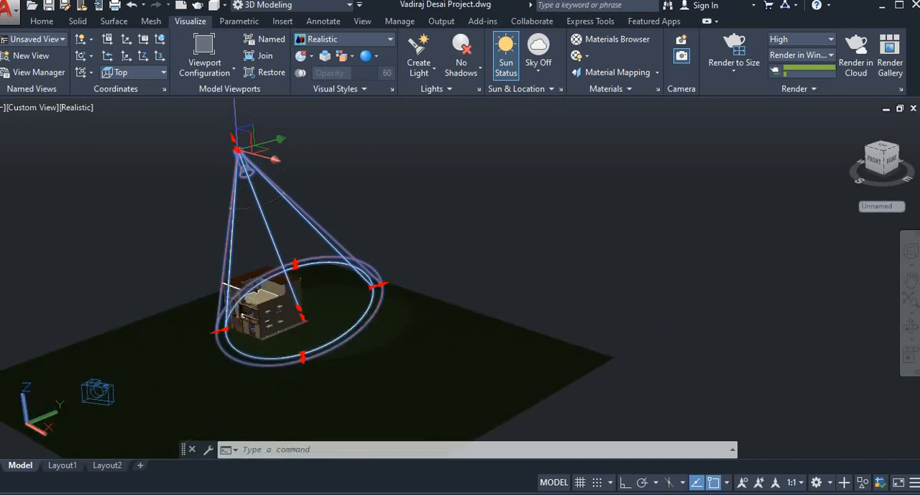
- Widen the spotlight's cone so it covers more ground around the house, and deselect the light
click(219, 330)
click(160, 311)
key(Escape)
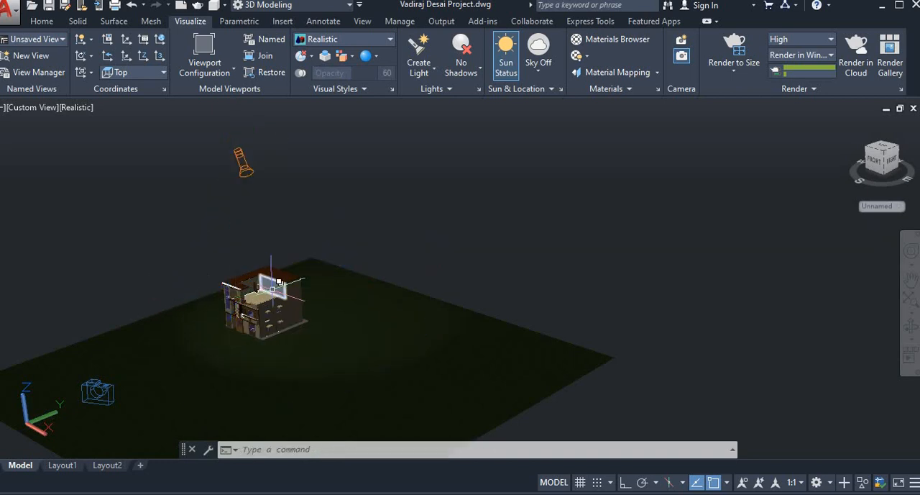
- Test-render the current view at high quality and inspect the lighting on the house up close
click(731, 44)
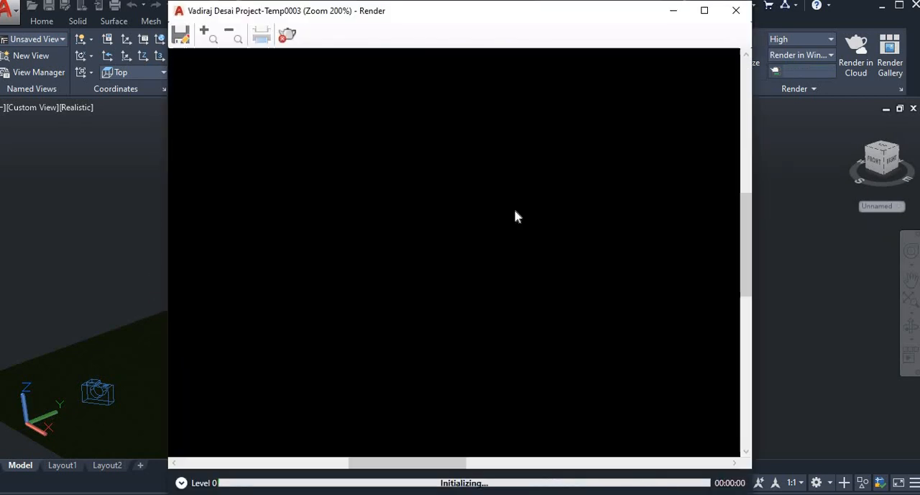
scroll(351, 265, up, 2)
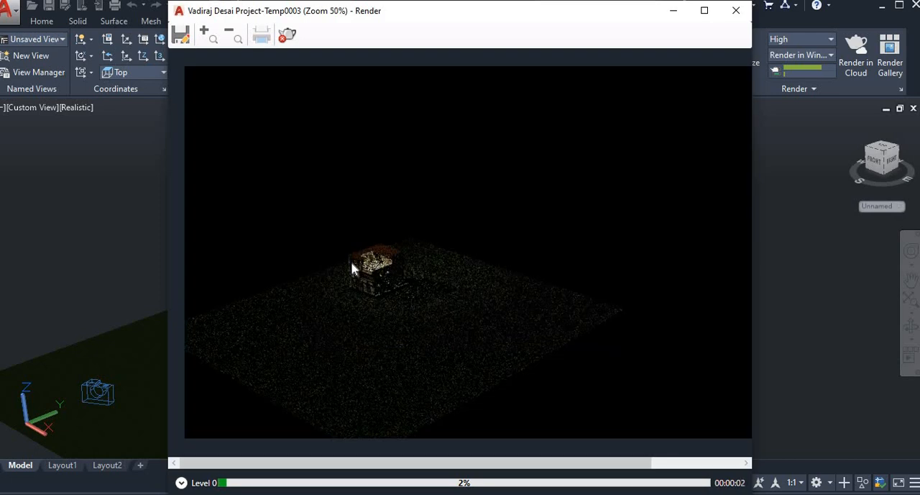
scroll(352, 268, up, 1)
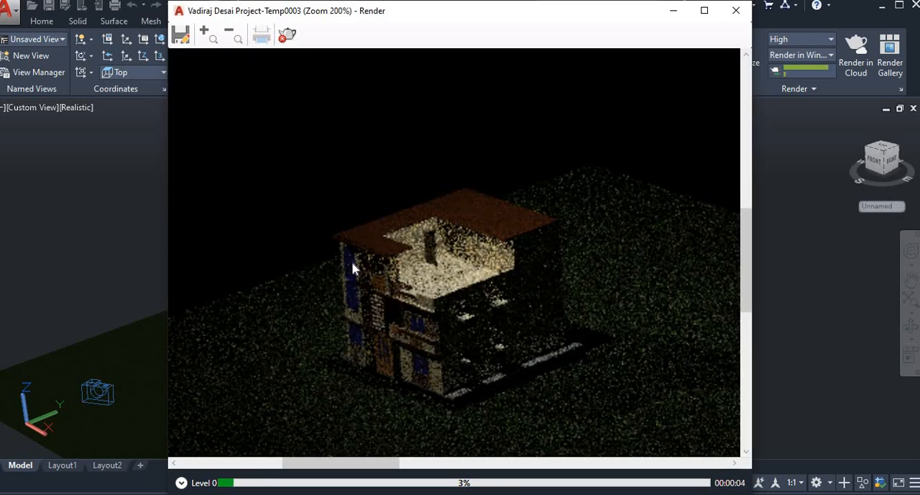